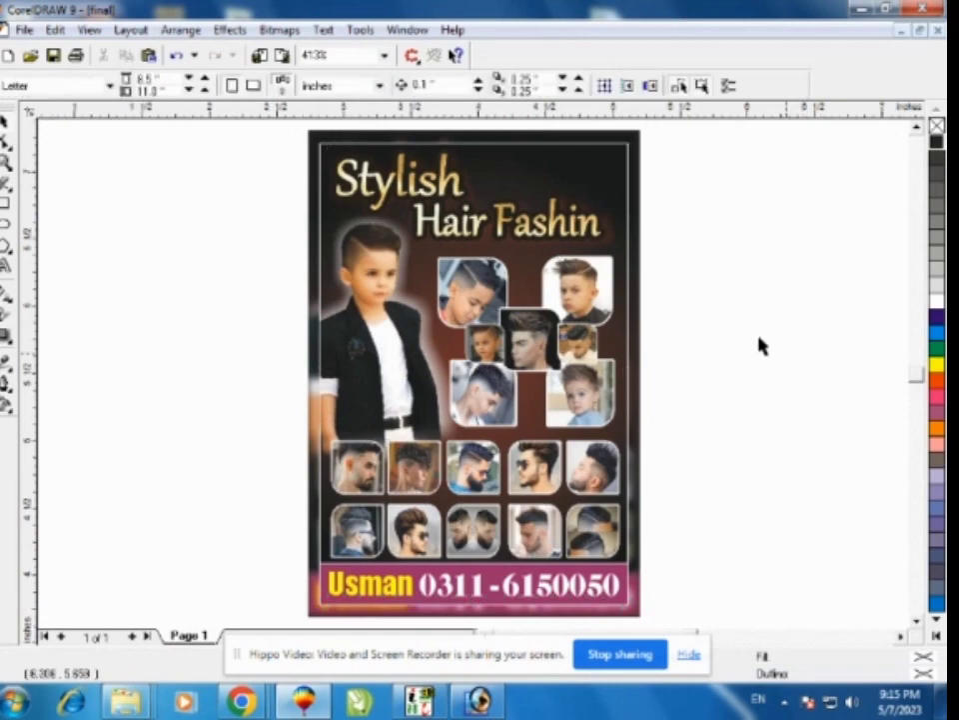
Copy the finished poster group and paste it enlarged into the salon document
click(515, 371)
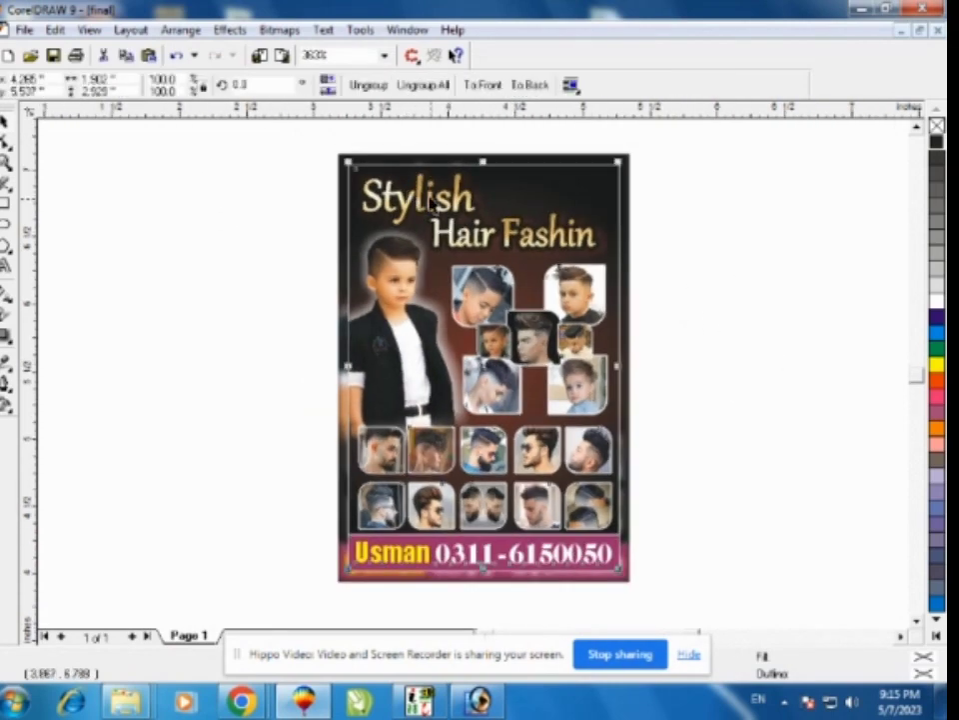
right_click(425, 205)
click(497, 207)
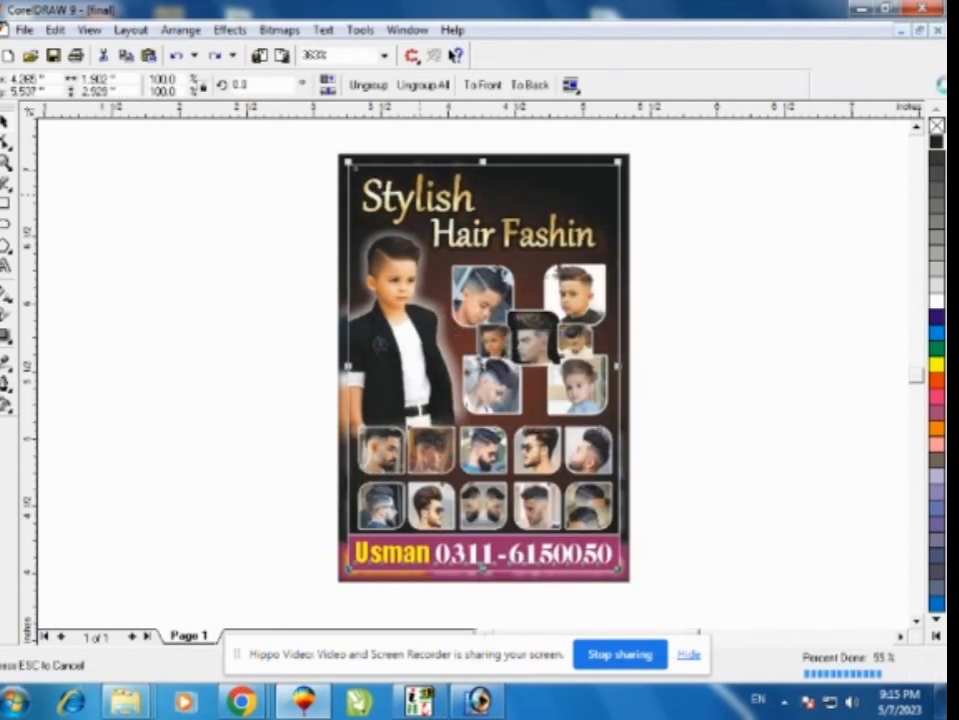
click(901, 31)
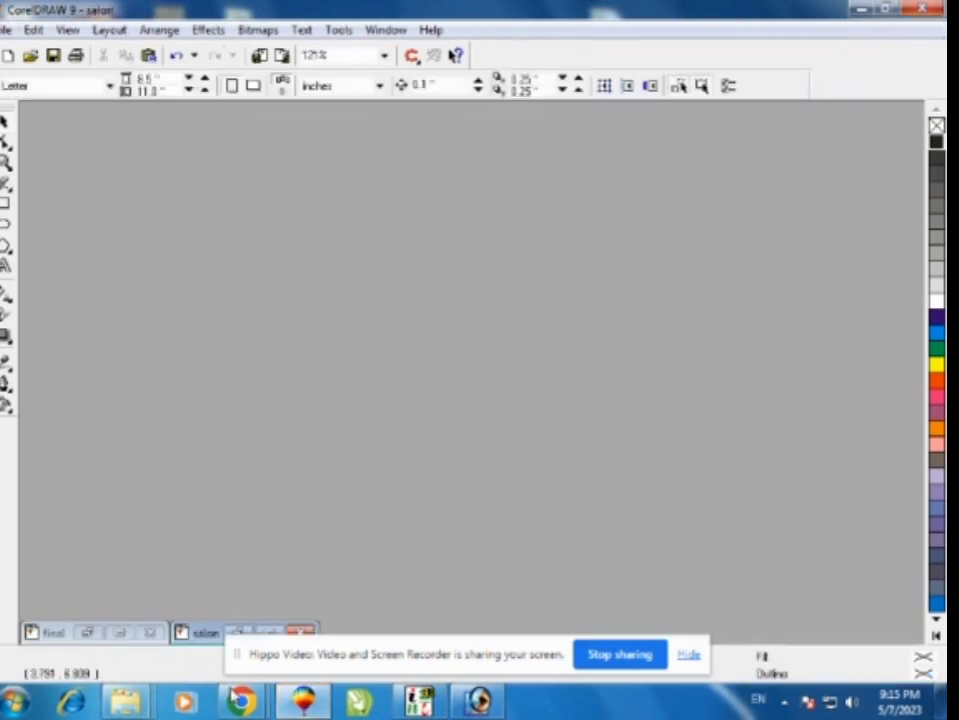
key(ctrl+v)
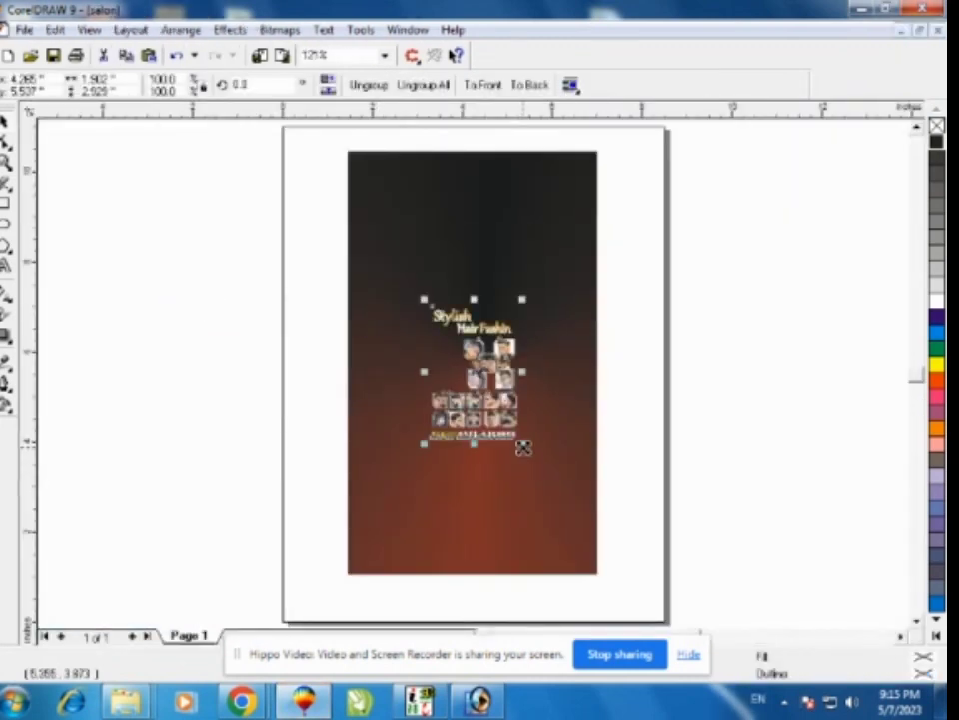
drag(524, 447, 595, 562)
Widen the gradient background rectangle and scale the pasted poster to fill it
click(591, 368)
drag(610, 367, 636, 365)
click(590, 550)
drag(605, 574, 612, 566)
click(272, 551)
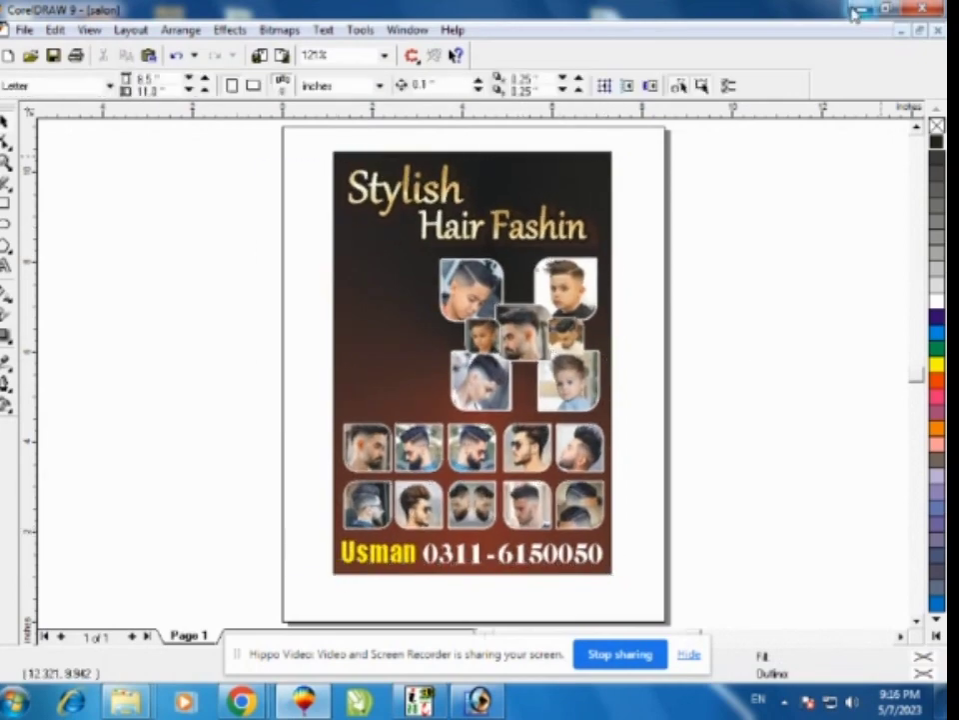
click(858, 10)
scroll(800, 300, up, 3)
Drop the boy PNG into the drawing, shrink it and place it on the poster's left side
drag(804, 230, 281, 360)
drag(129, 152, 226, 329)
drag(305, 455, 390, 365)
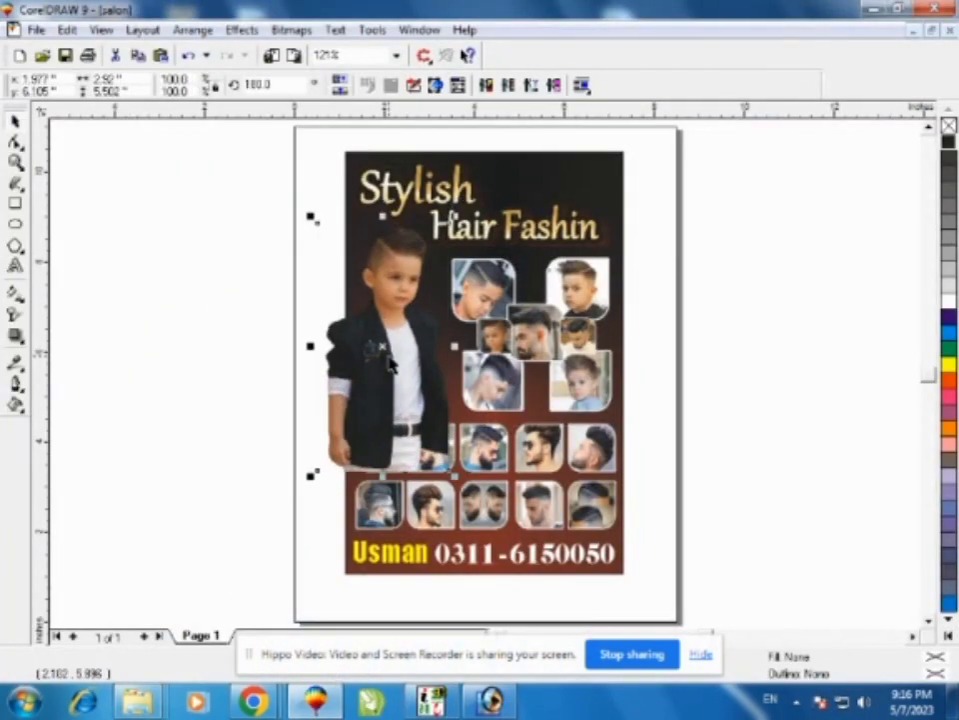
key(Escape)
click(326, 219)
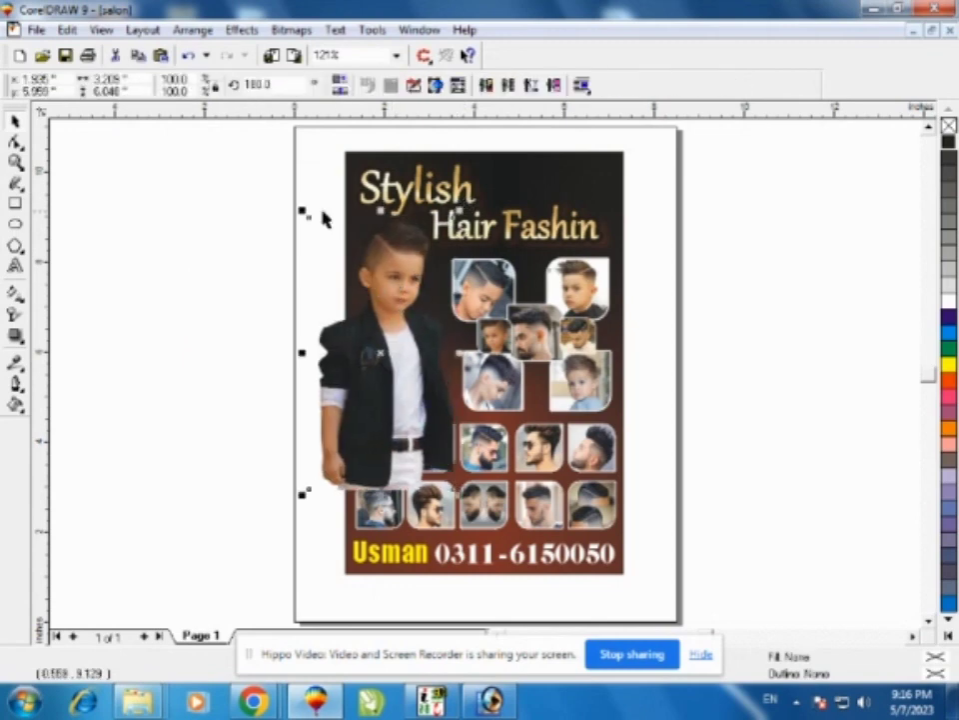
drag(311, 215, 311, 217)
drag(410, 376, 418, 376)
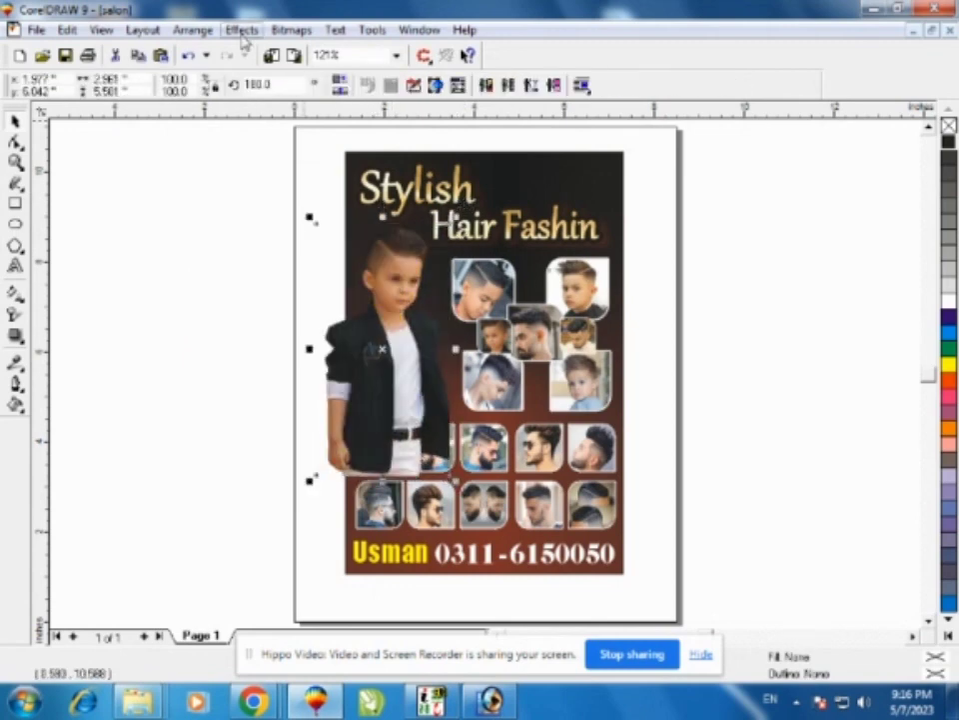
Try PowerClipping the boy into the dark background, then undo it
click(241, 30)
click(470, 176)
click(568, 203)
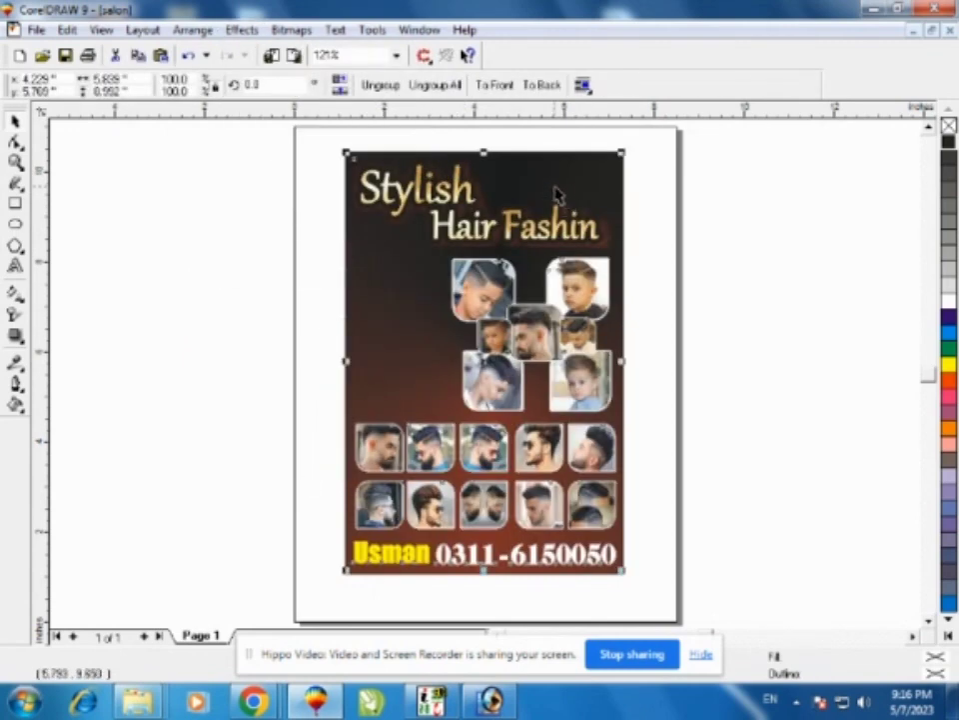
key(ctrl+z)
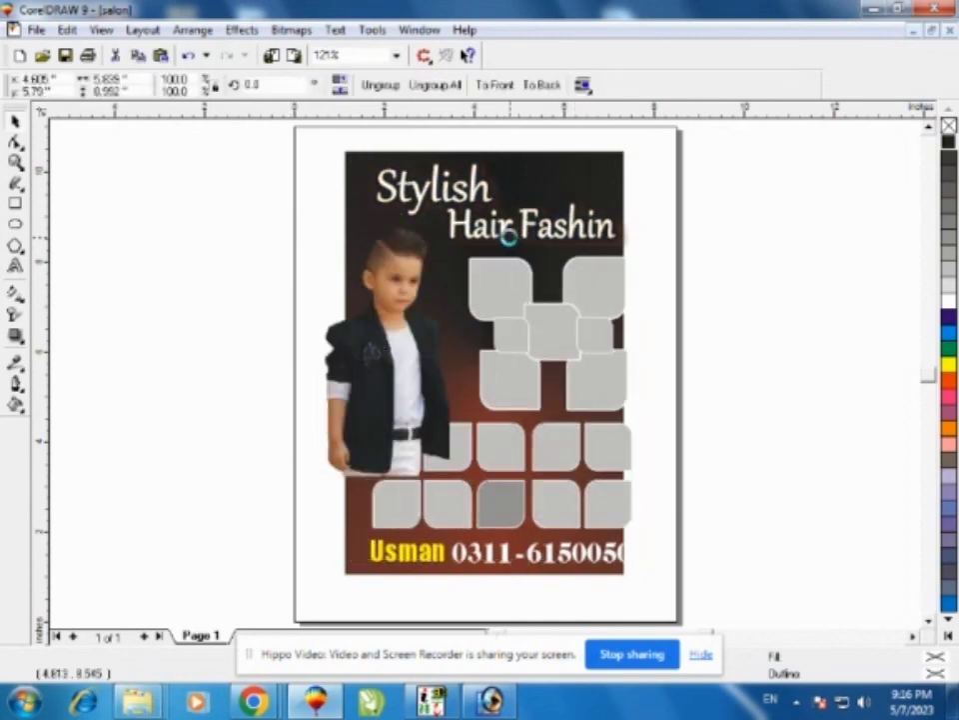
Enlarge the text and photo group and shift it right of the boy
key(Delete)
right_click(295, 153)
click(349, 238)
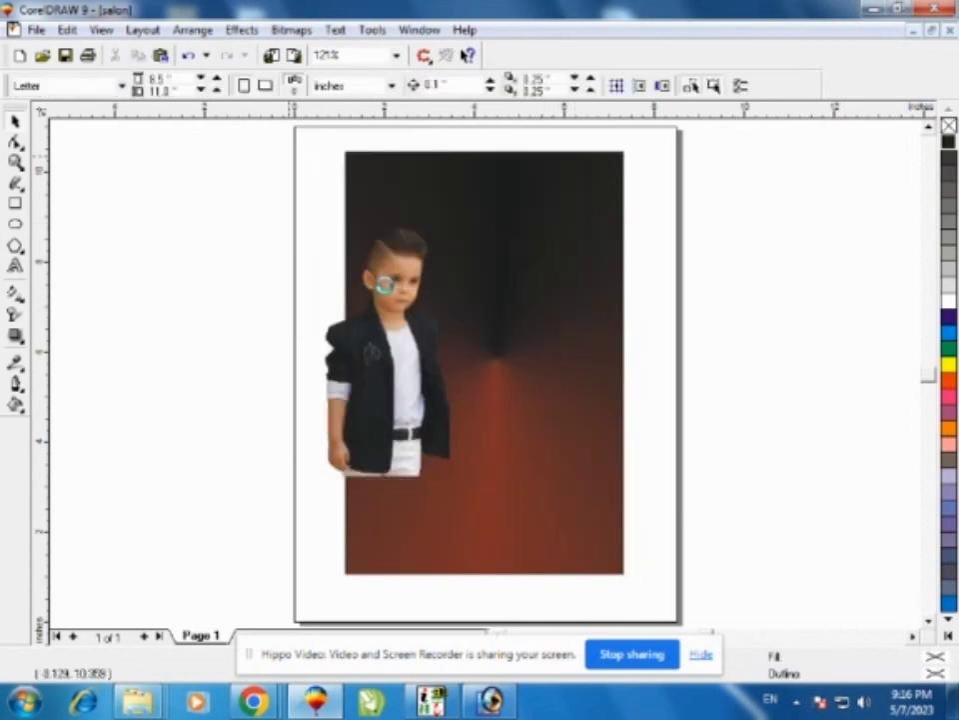
drag(535, 446, 611, 527)
drag(619, 170, 623, 146)
click(348, 365)
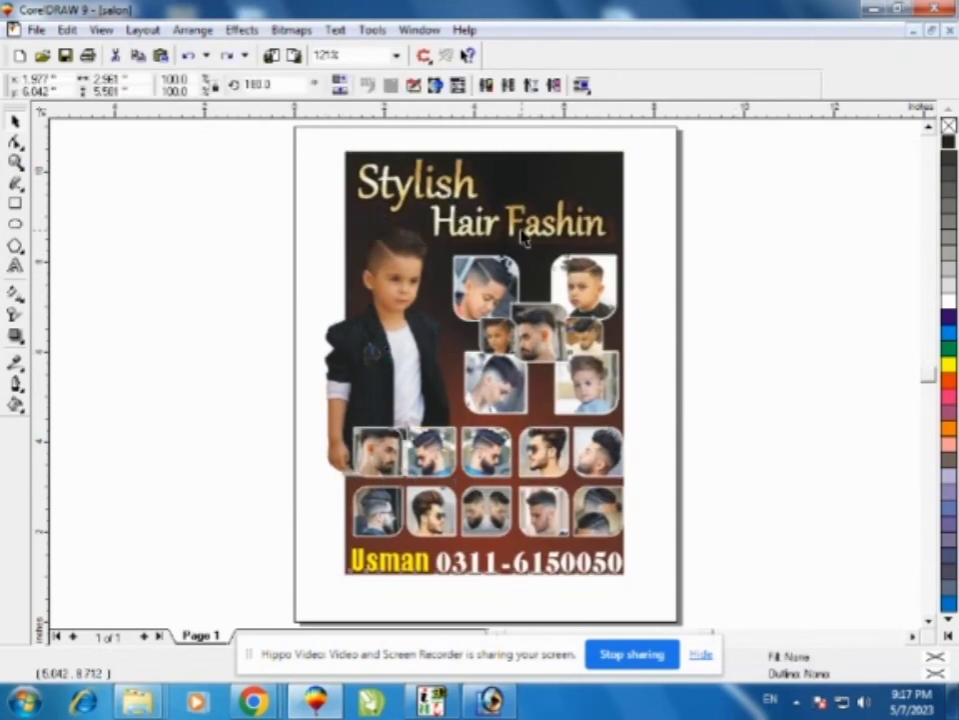
drag(403, 166, 576, 160)
click(241, 30)
PowerClip the boy photo inside the red background container
mouse_move(285, 172)
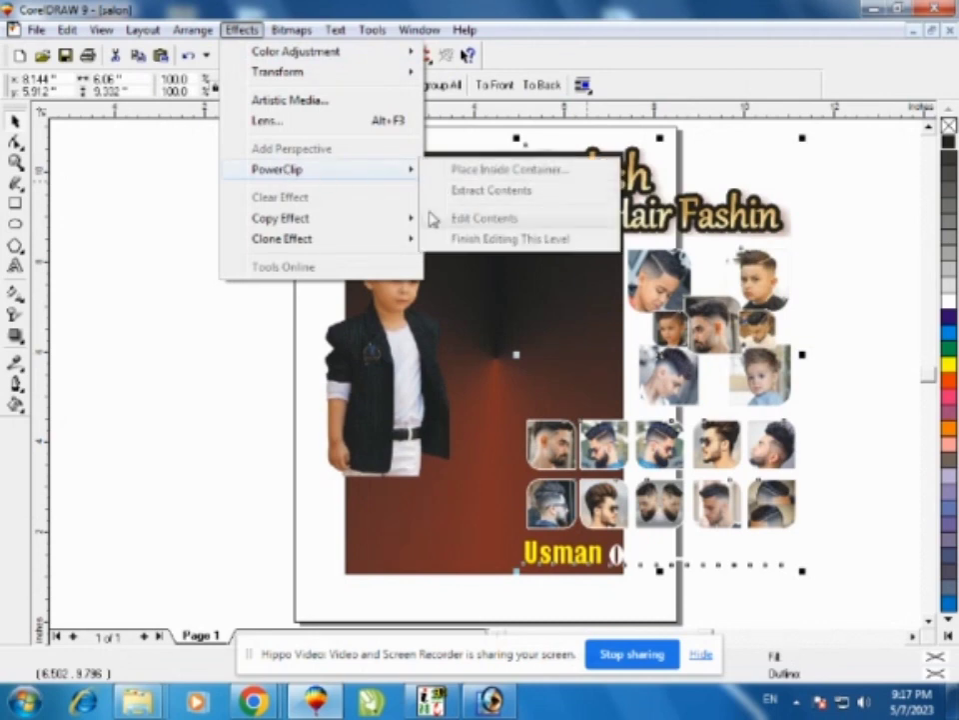
click(390, 350)
click(241, 30)
click(509, 169)
click(536, 204)
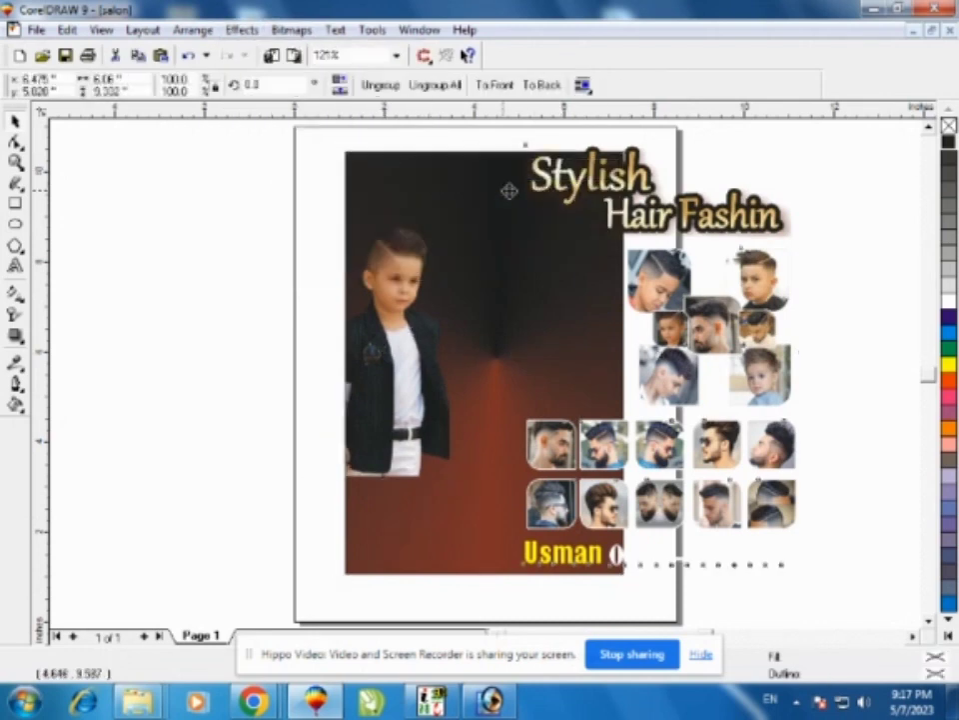
Shift the clipped contents slightly and extend the container's left edge
click(435, 204)
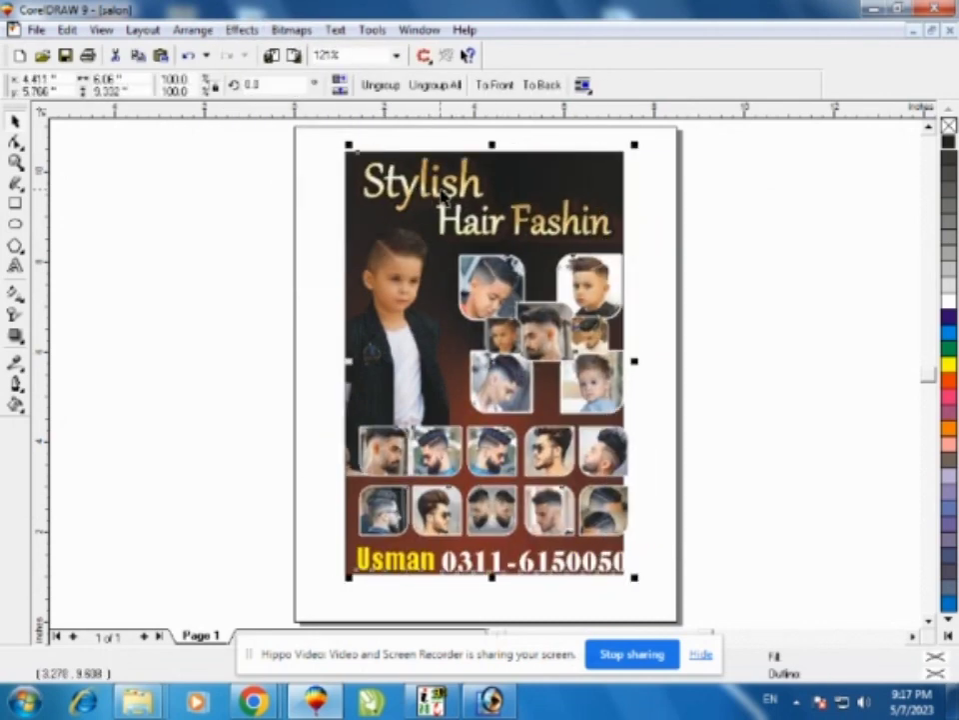
drag(443, 198, 434, 204)
click(427, 196)
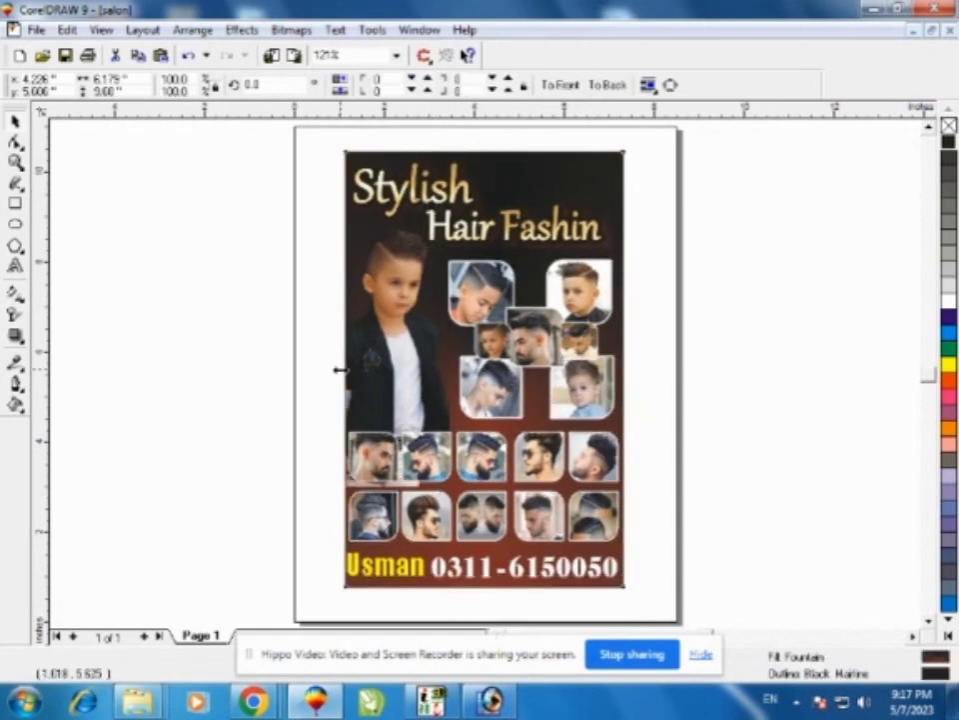
drag(340, 370, 336, 370)
click(278, 396)
Nudge the hairstyle photo collage slightly left toward the boy
click(448, 196)
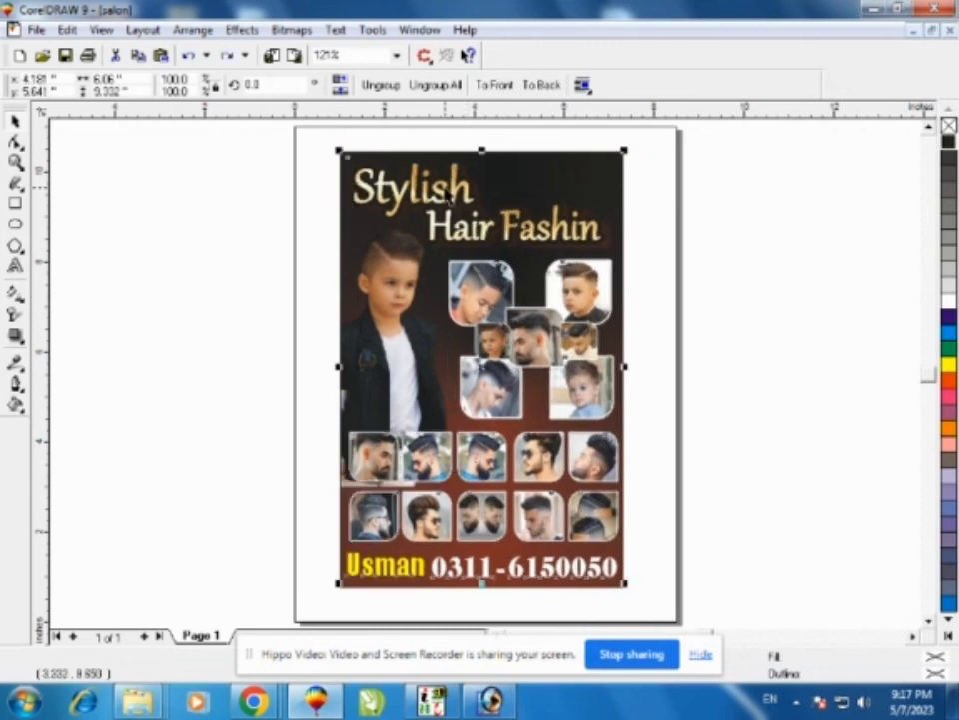
click(663, 285)
click(593, 392)
drag(593, 392, 585, 393)
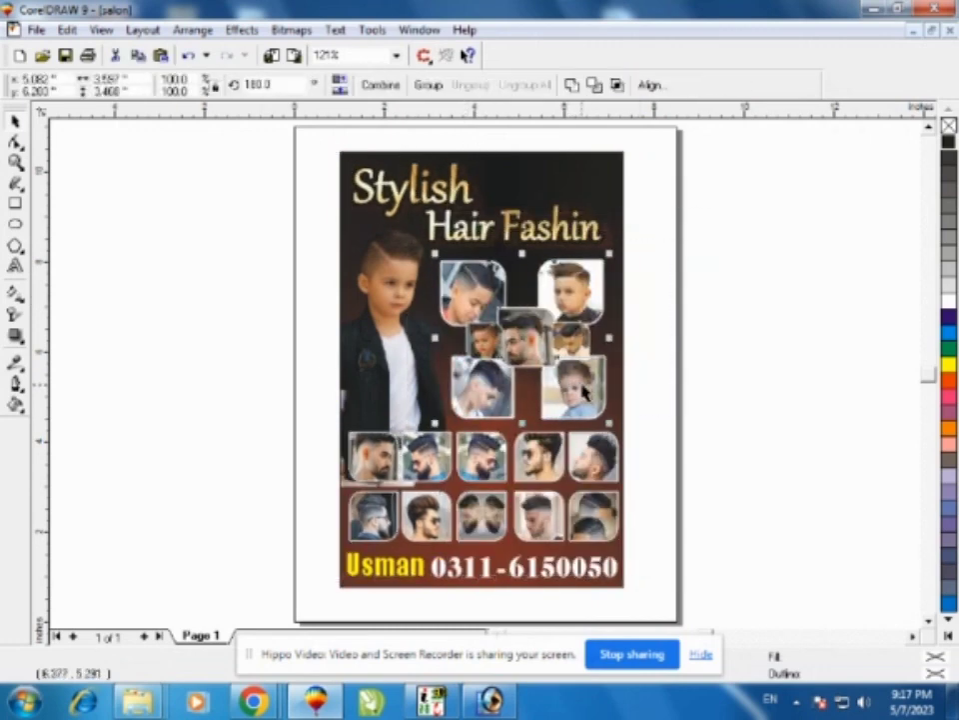
key(Escape)
scroll(307, 556, down, 3)
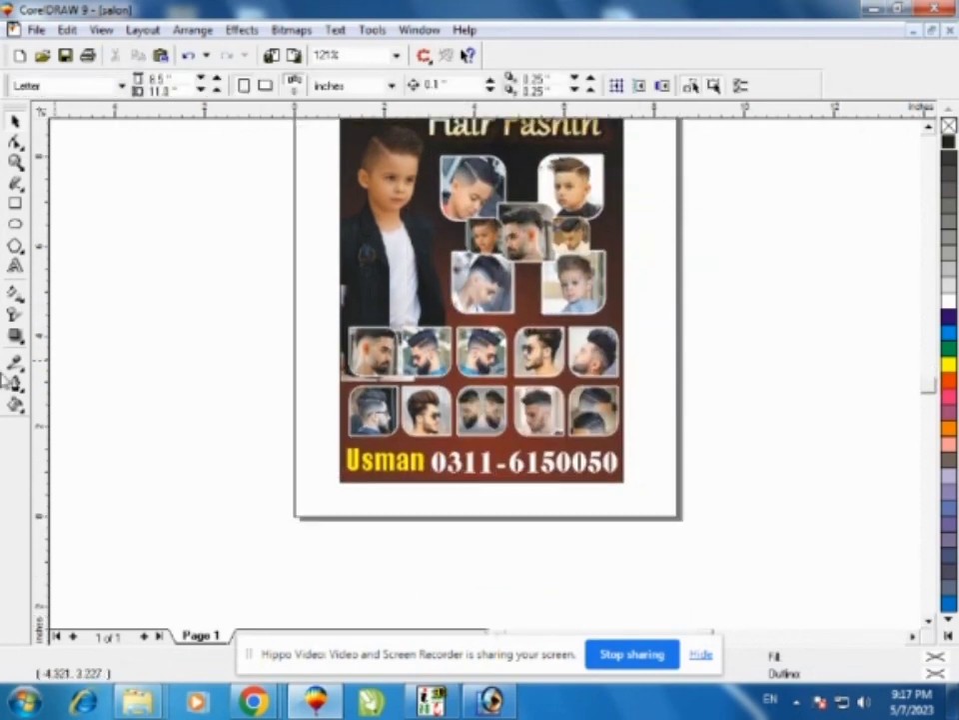
Draw a wide rectangle over the phone-number strip and fill it brown-red
key(F6)
mouse_move(277, 534)
mouse_down()
mouse_move(396, 574)
mouse_move(656, 584)
mouse_up()
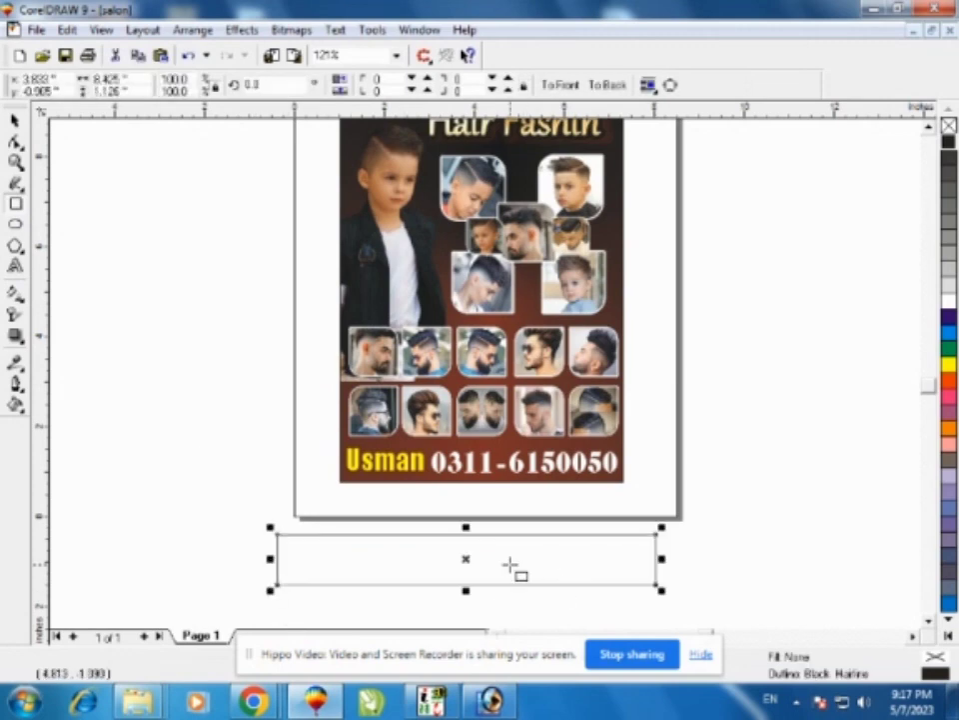
mouse_move(466, 560)
mouse_down()
mouse_move(501, 495)
mouse_move(503, 469)
mouse_up()
click(949, 394)
double_click(931, 655)
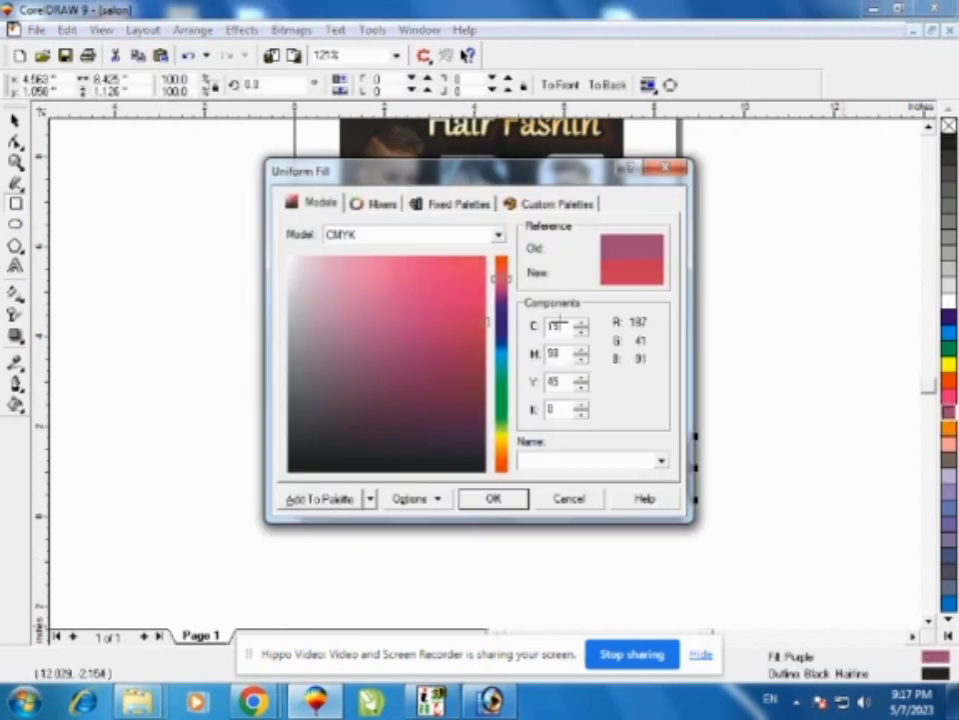
click(419, 400)
click(493, 497)
Give the maroon rectangle a 3-point white outline
key(F12)
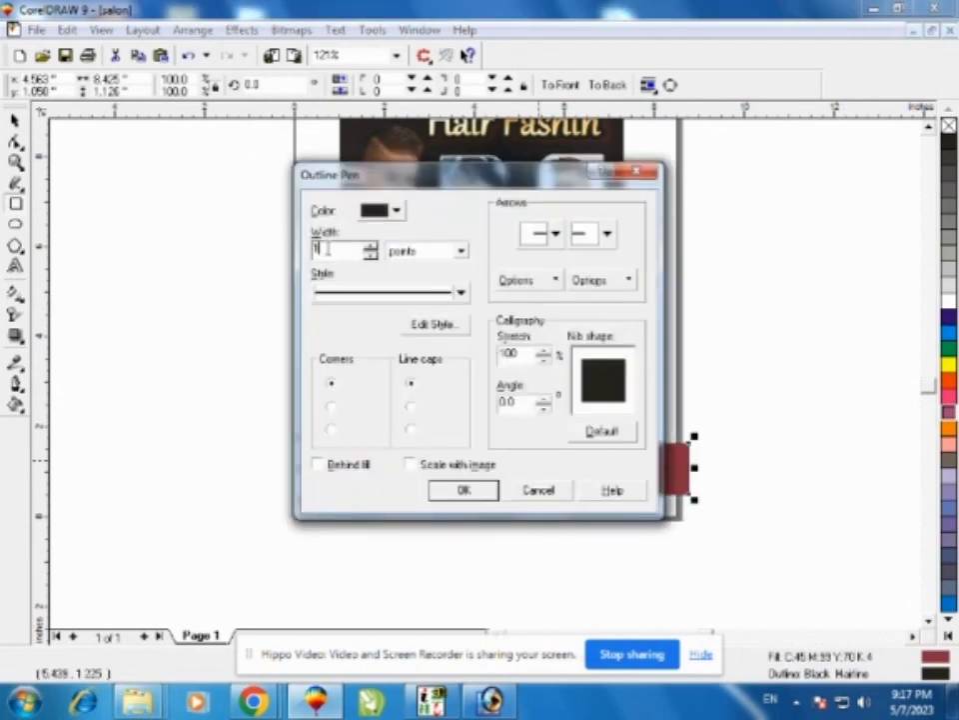
click(396, 210)
click(388, 241)
click(463, 489)
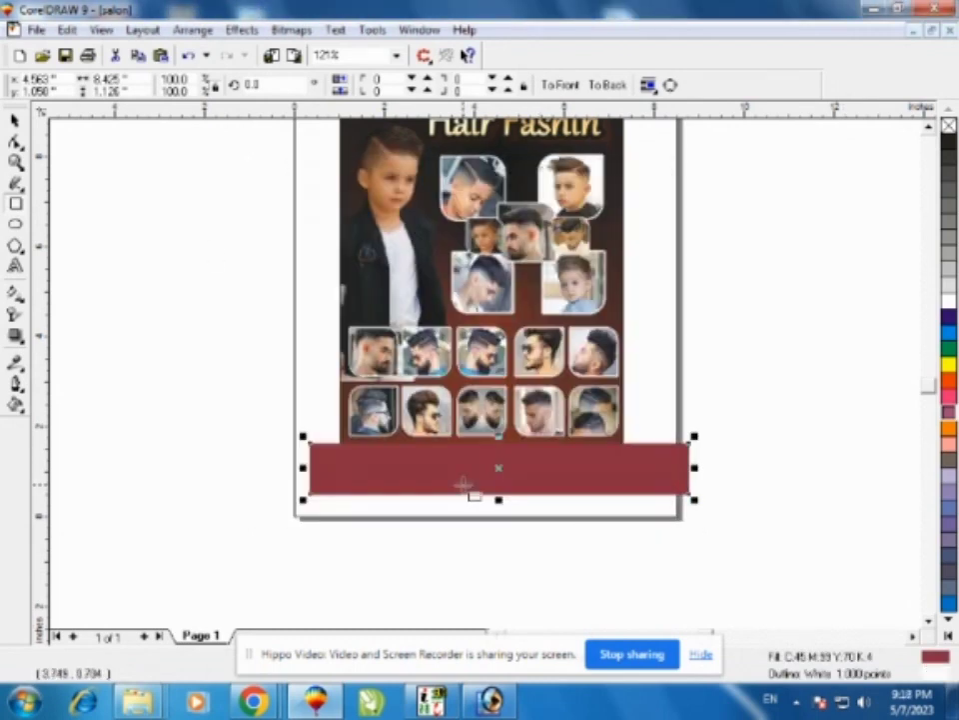
key(F12)
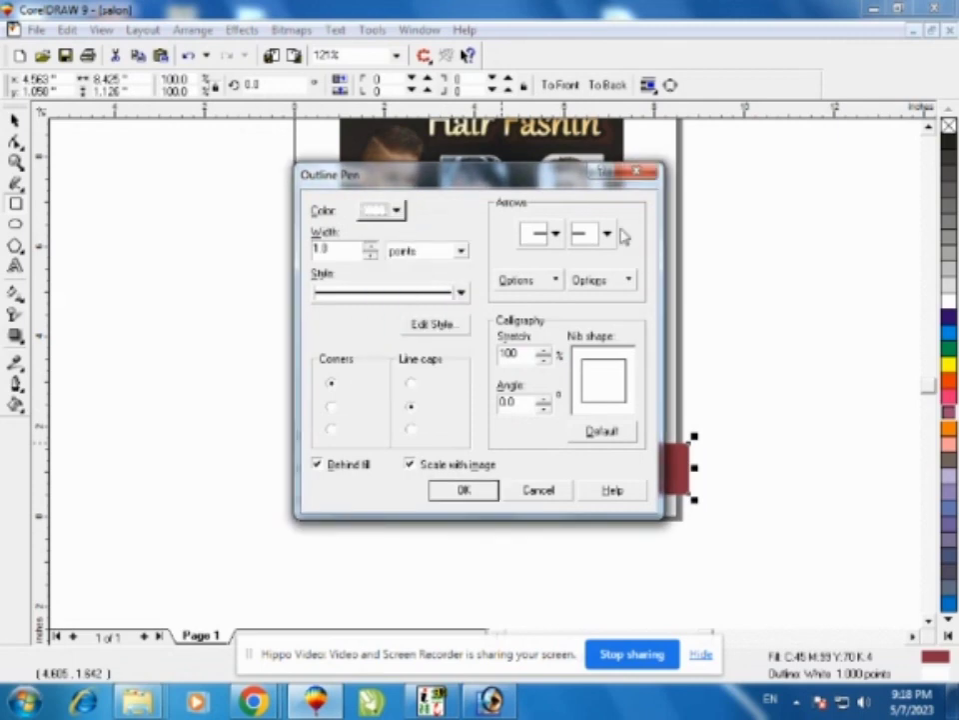
key(Escape)
click(690, 450)
key(F12)
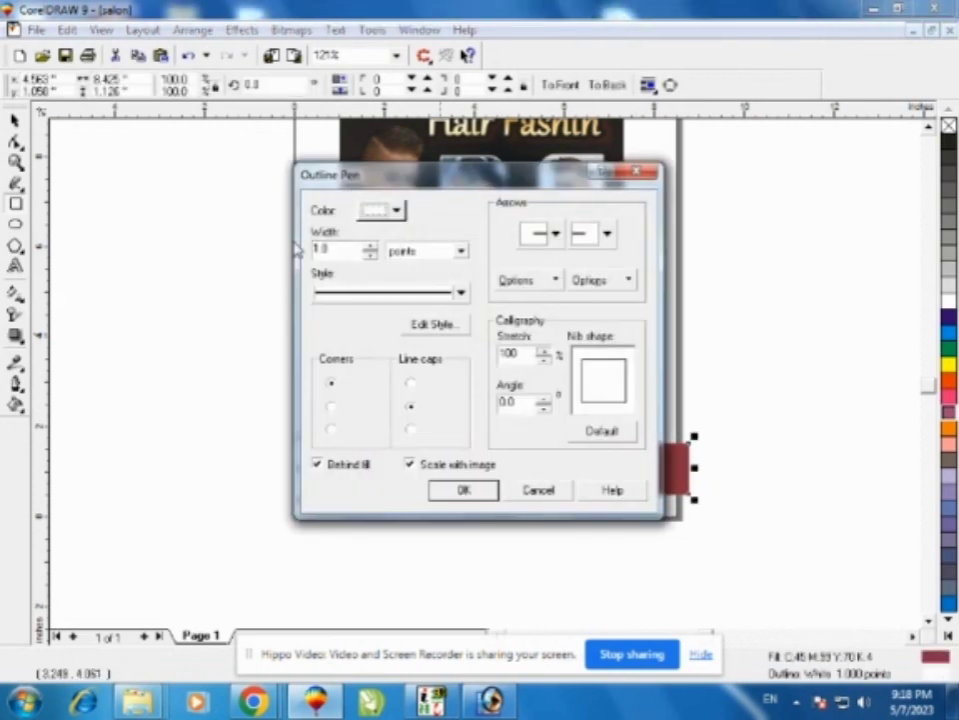
text(3)
click(463, 490)
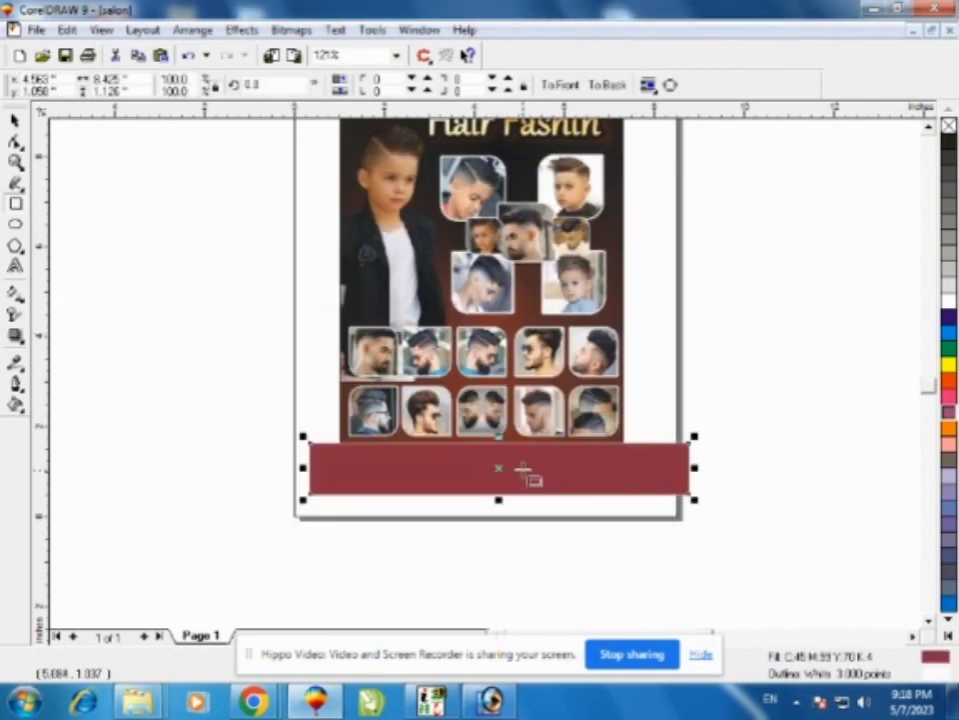
PowerClip the maroon band inside the poster
click(242, 28)
mouse_move(300, 167)
click(453, 182)
click(600, 330)
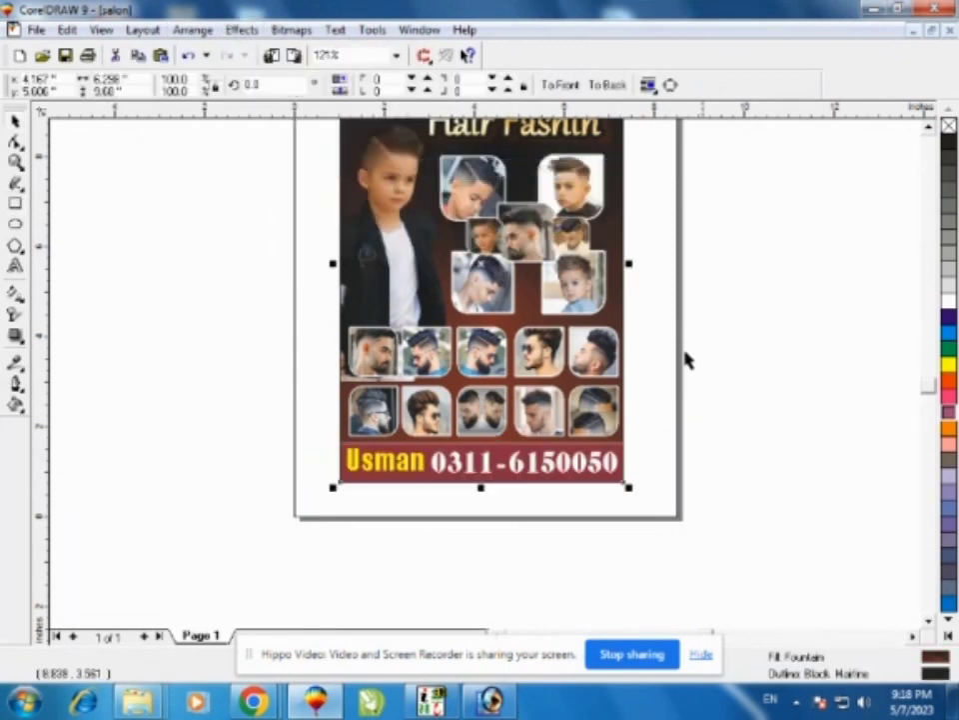
Fit the poster in view and edit its PowerClip contents to reach the boy cutout
click(710, 367)
key(F8)
key(F4)
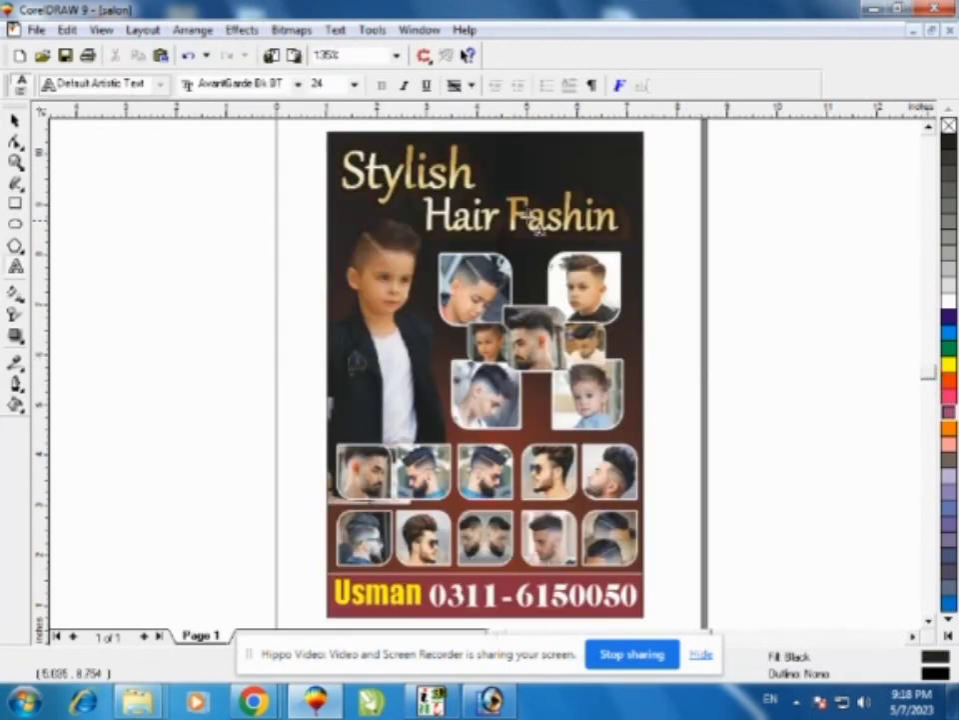
key(space)
right_click(405, 252)
click(438, 262)
click(430, 272)
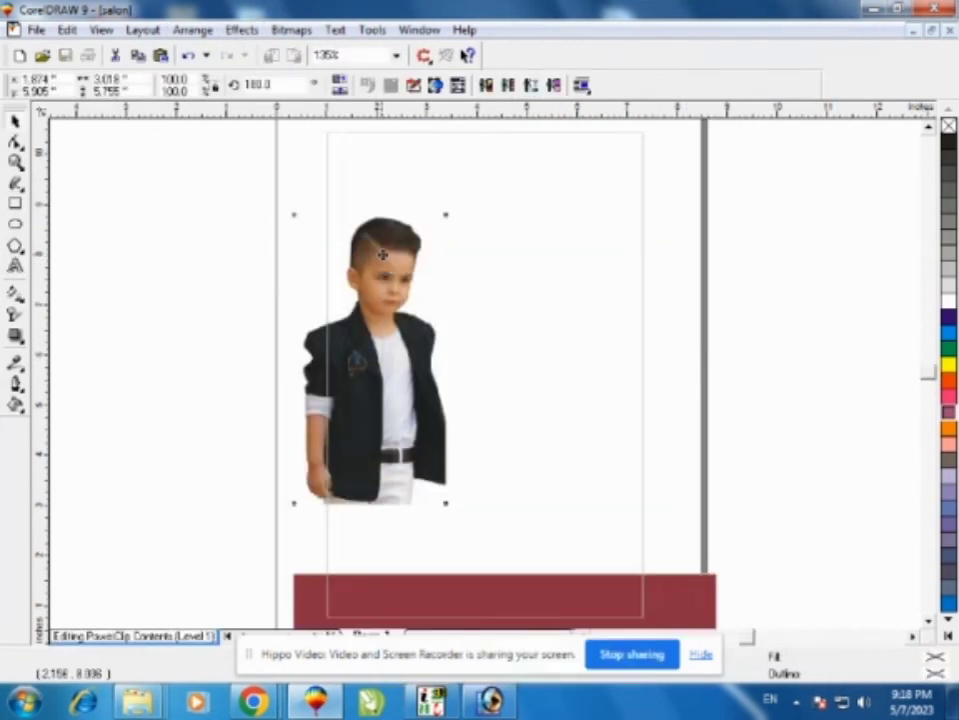
Cast a white drop shadow from the boy's head downward, then finish editing
click(15, 336)
drag(363, 212, 374, 503)
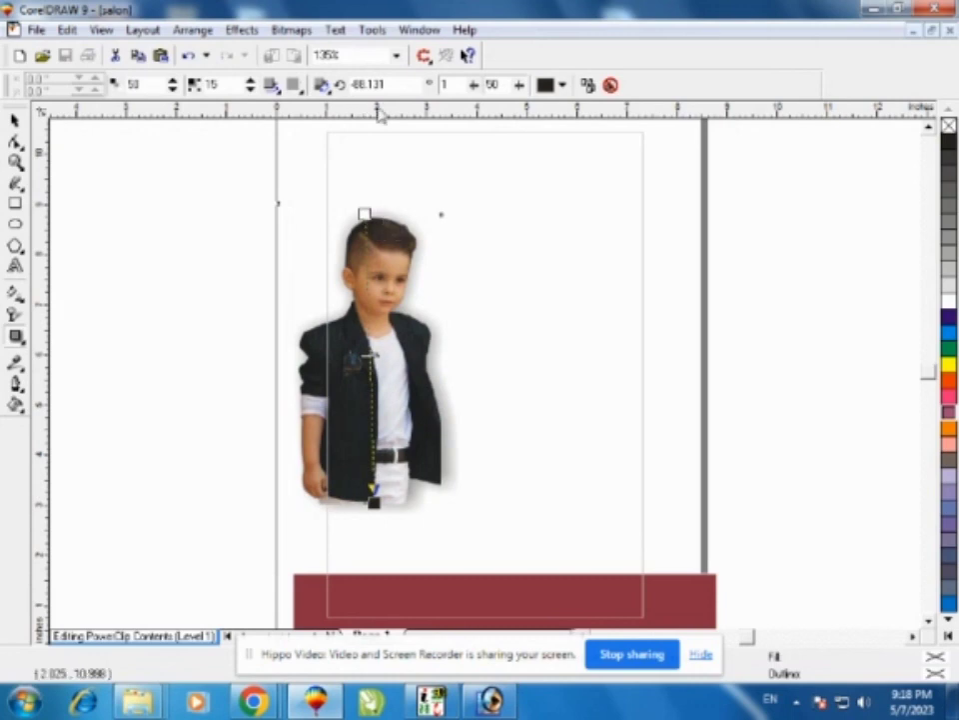
click(561, 85)
click(543, 135)
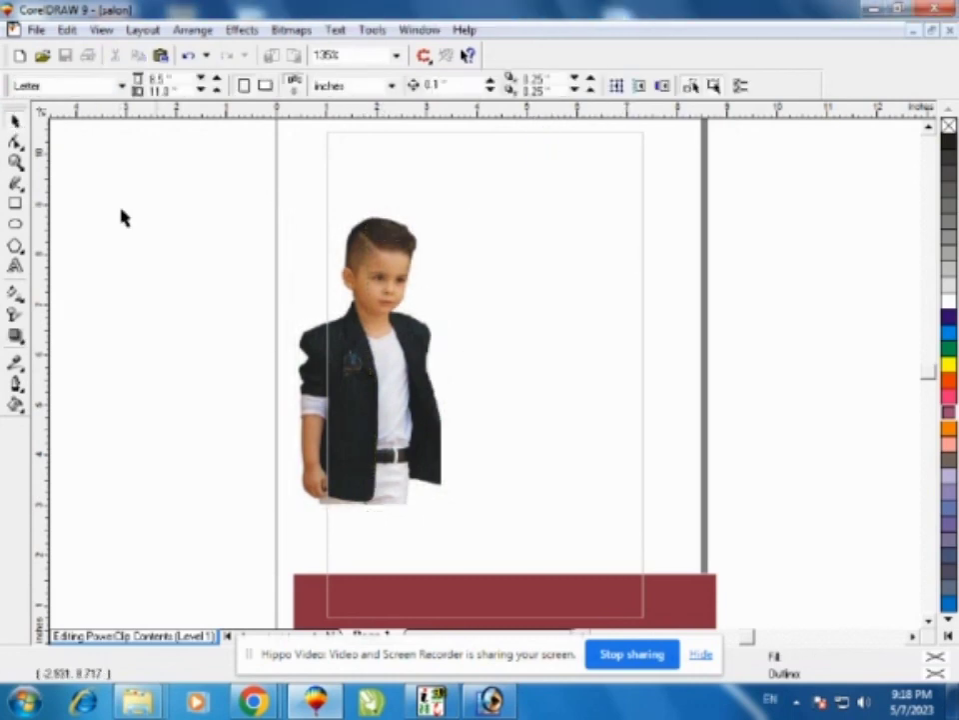
ctrl+click(435, 268)
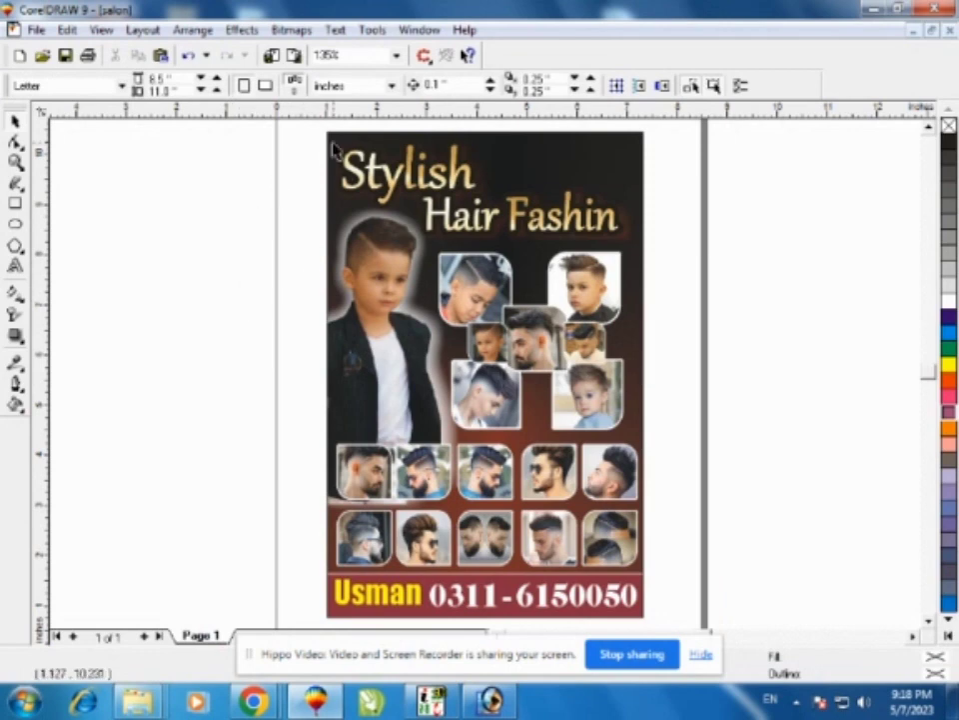
Enlarge the poster's gradient background and stretch it slightly wider
click(486, 180)
scroll(920, 138, up, 1)
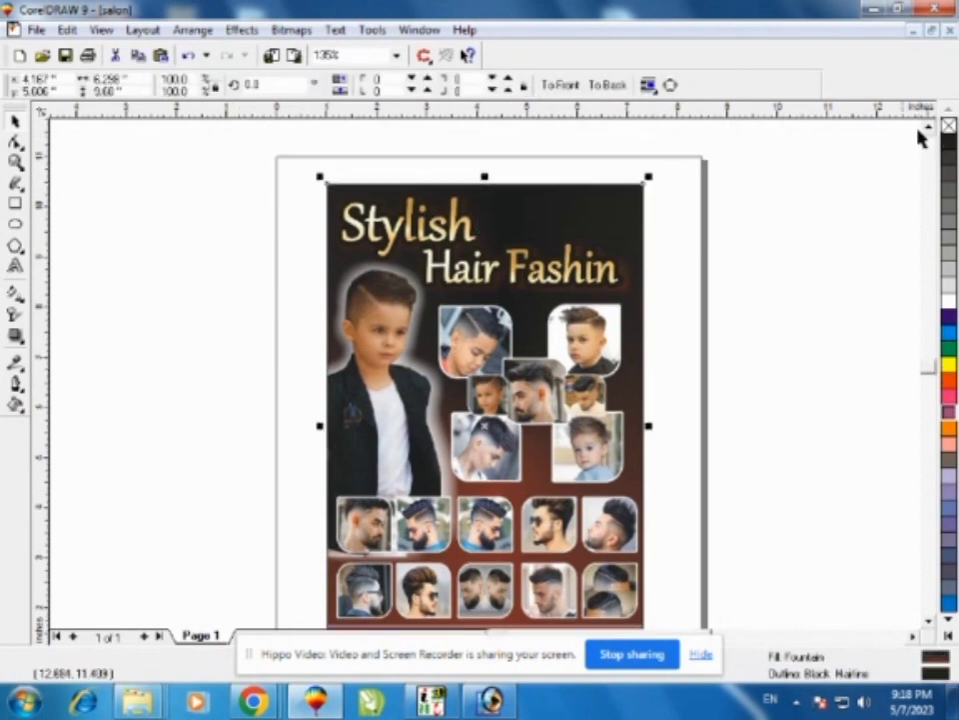
mouse_move(649, 176)
mouse_down()
mouse_move(671, 167)
mouse_move(660, 162)
mouse_up()
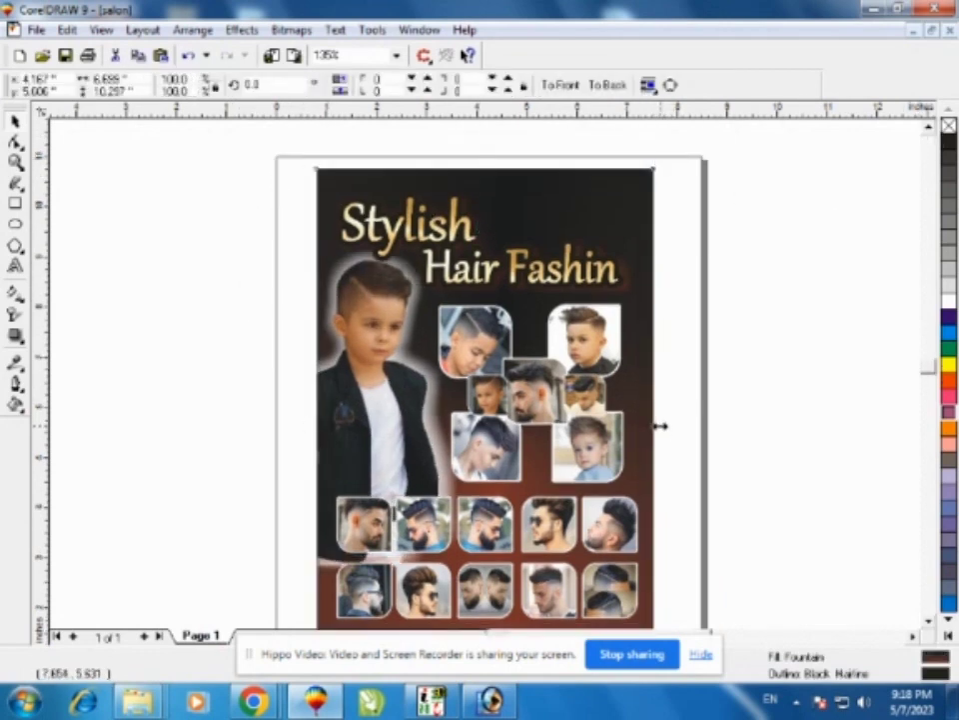
drag(661, 426, 667, 428)
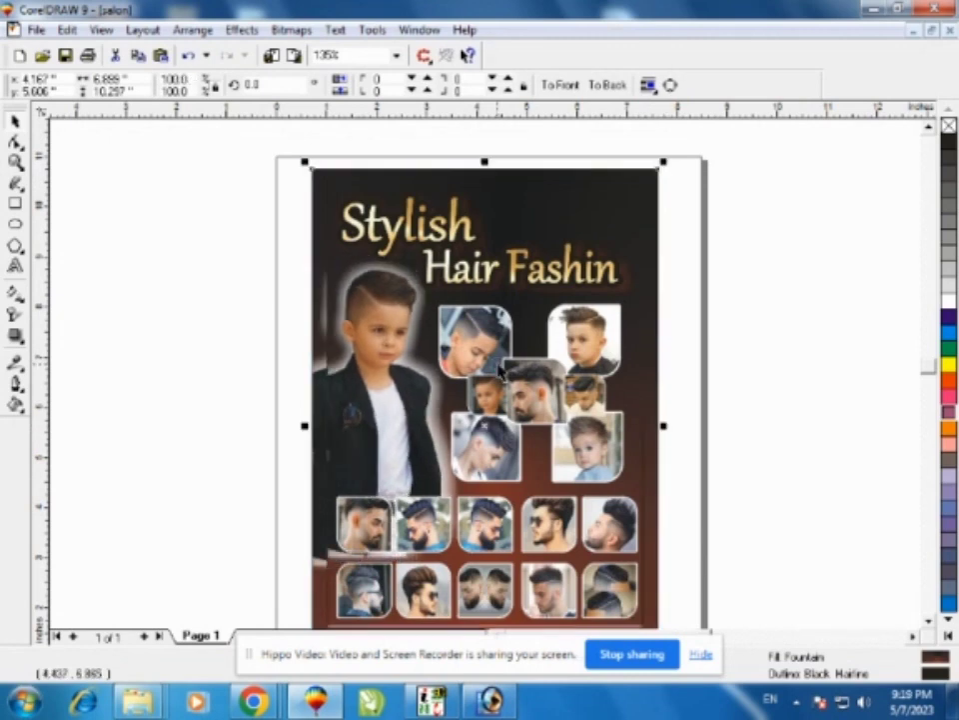
key(Escape)
click(592, 207)
click(631, 431)
Outline the background in 4-point white with rounded corners, behind fill, scaling with image
key(F12)
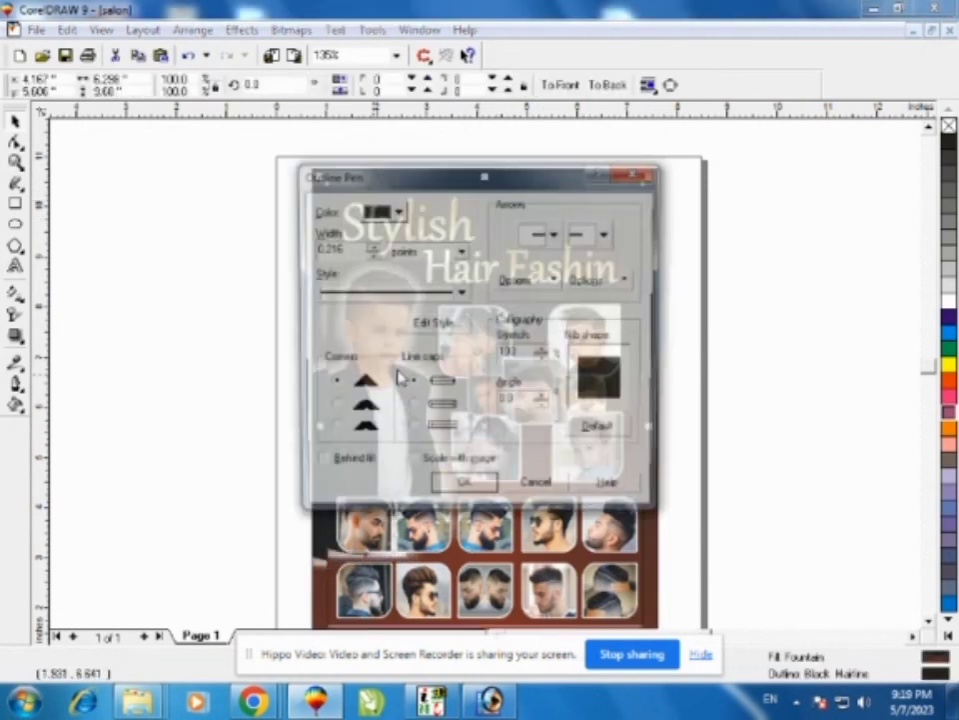
click(397, 210)
click(426, 242)
click(331, 406)
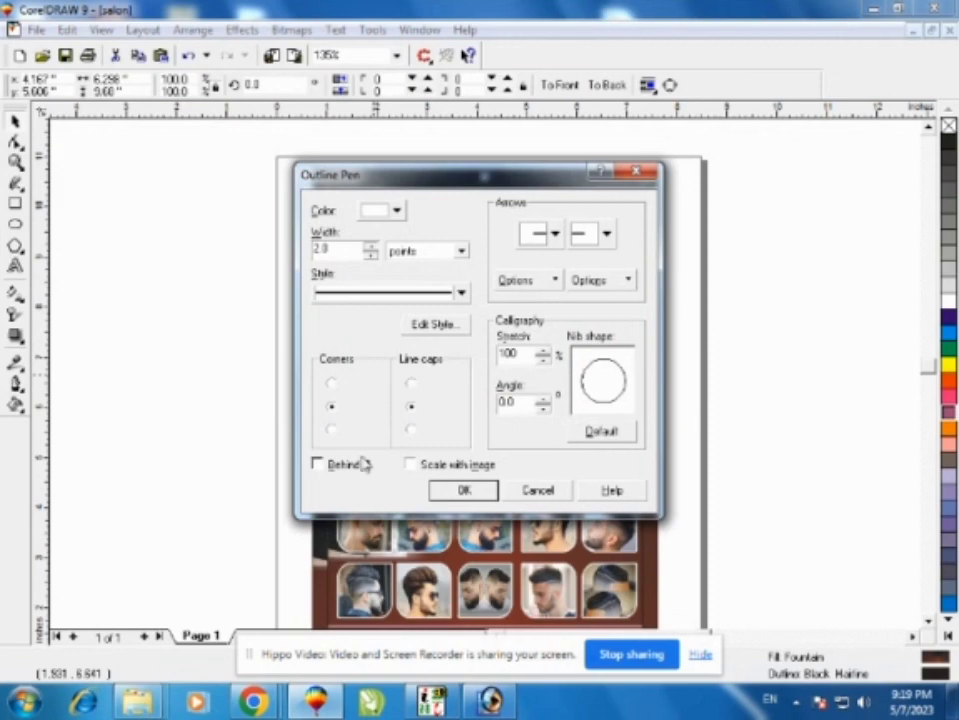
key(Return)
key(F12)
click(316, 463)
click(410, 464)
double_click(334, 249)
text(4)
key(Return)
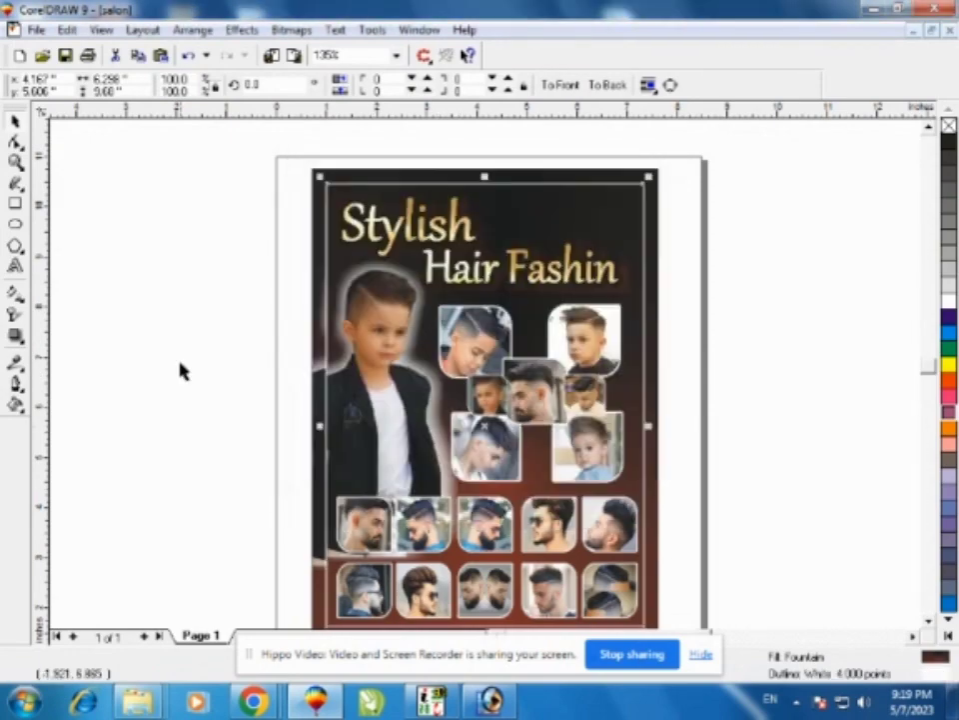
key(Escape)
key(F4)
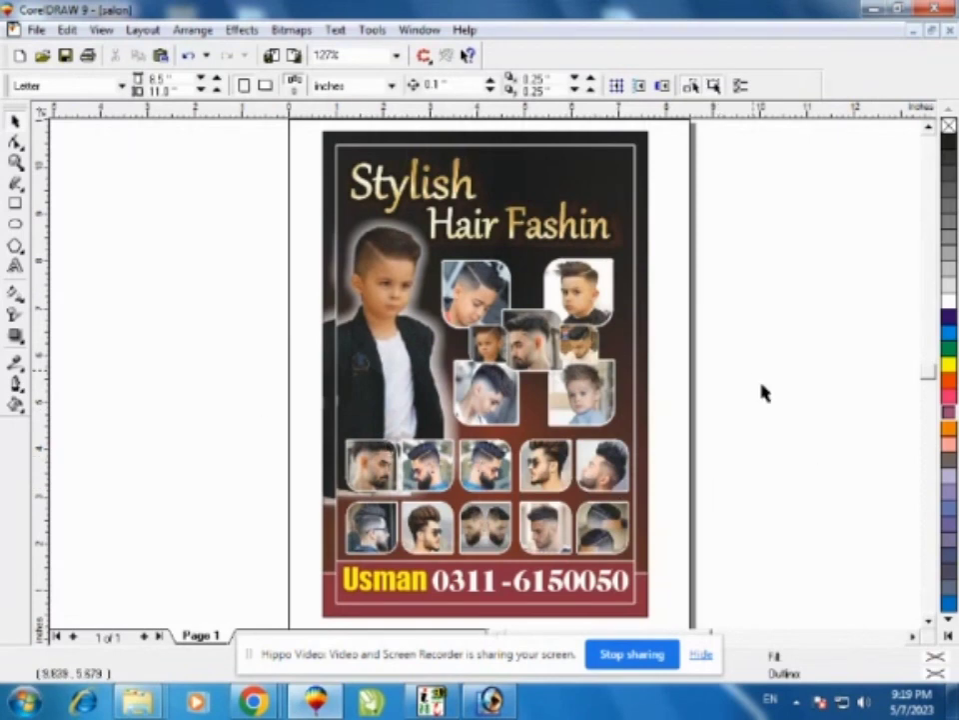
key(alt+Tab)
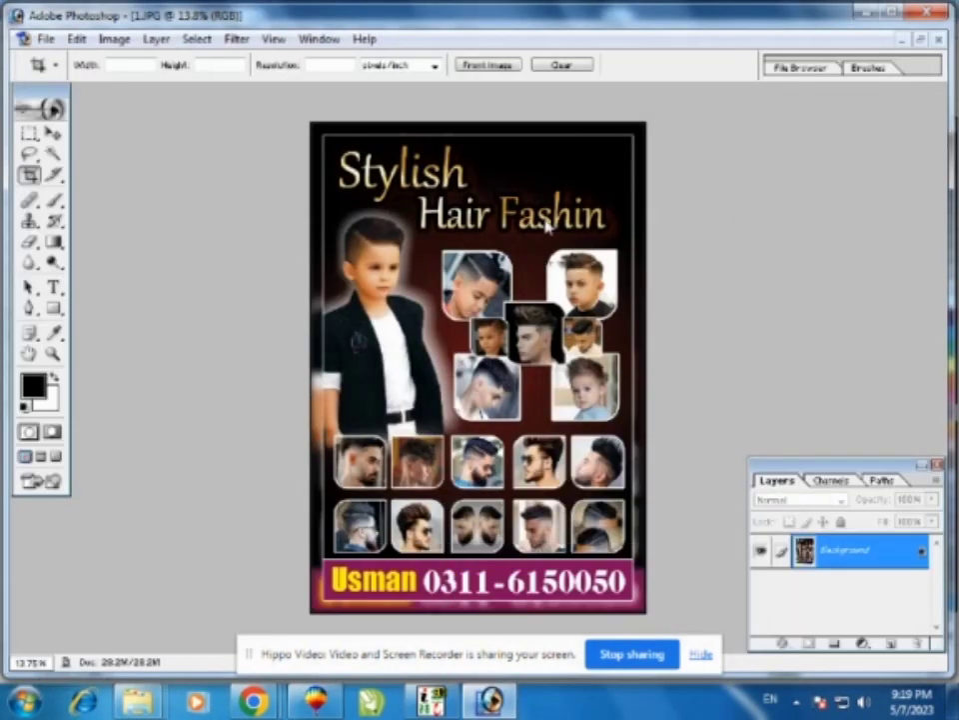
Apply a Gaussian blur to the exported poster image
click(236, 40)
click(500, 218)
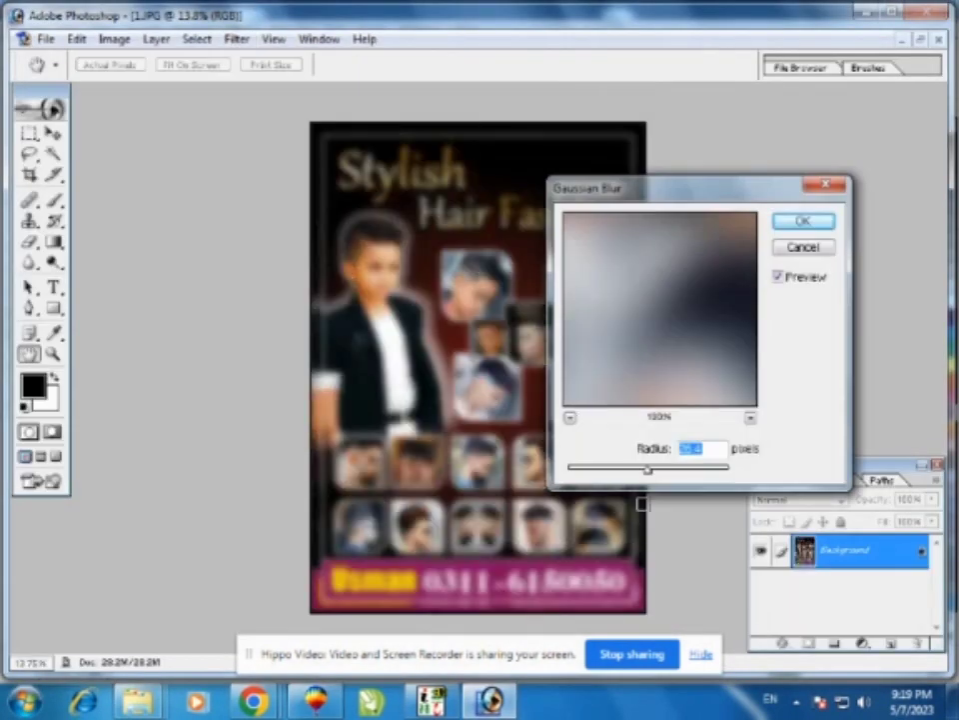
key(Return)
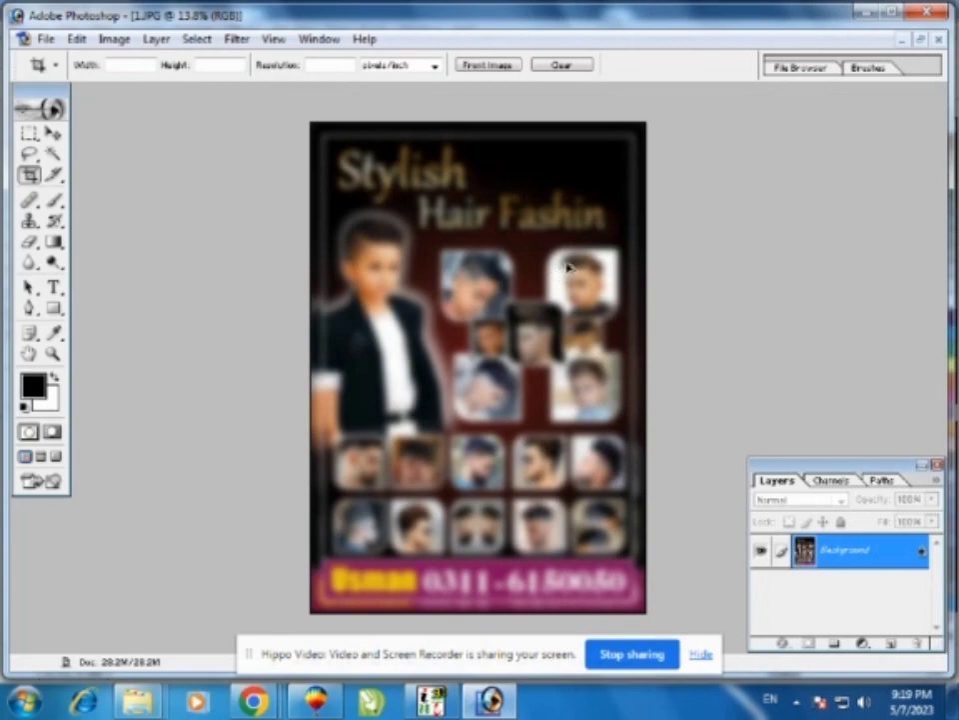
Save the blurred image as JPEG '1 copy' in the cdr file folder and drag it into CorelDRAW
key(ctrl+shift+s)
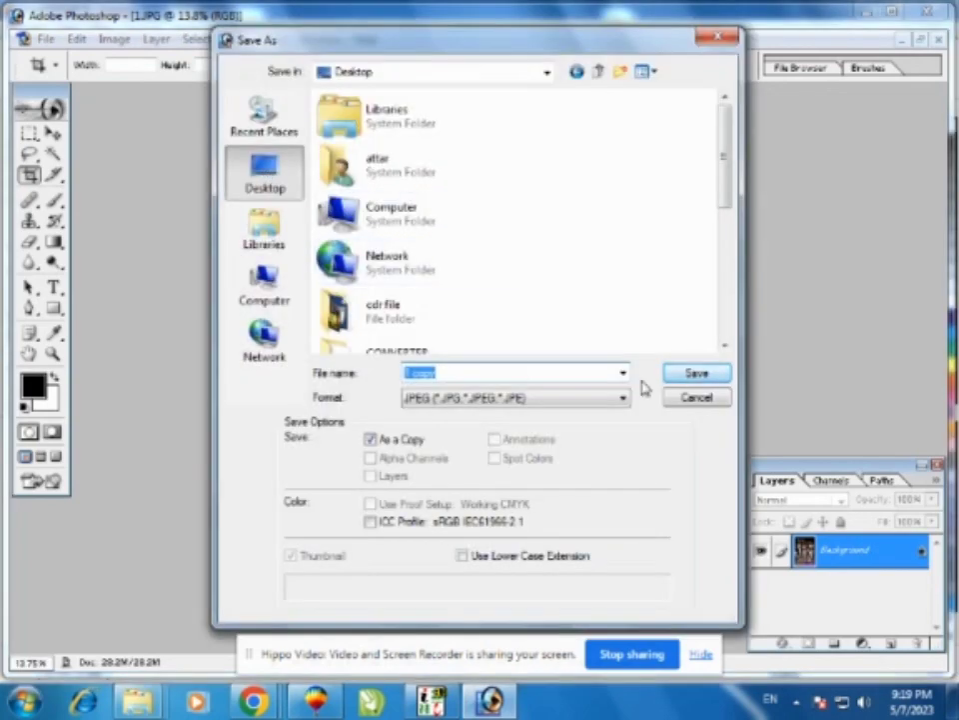
double_click(412, 312)
click(700, 373)
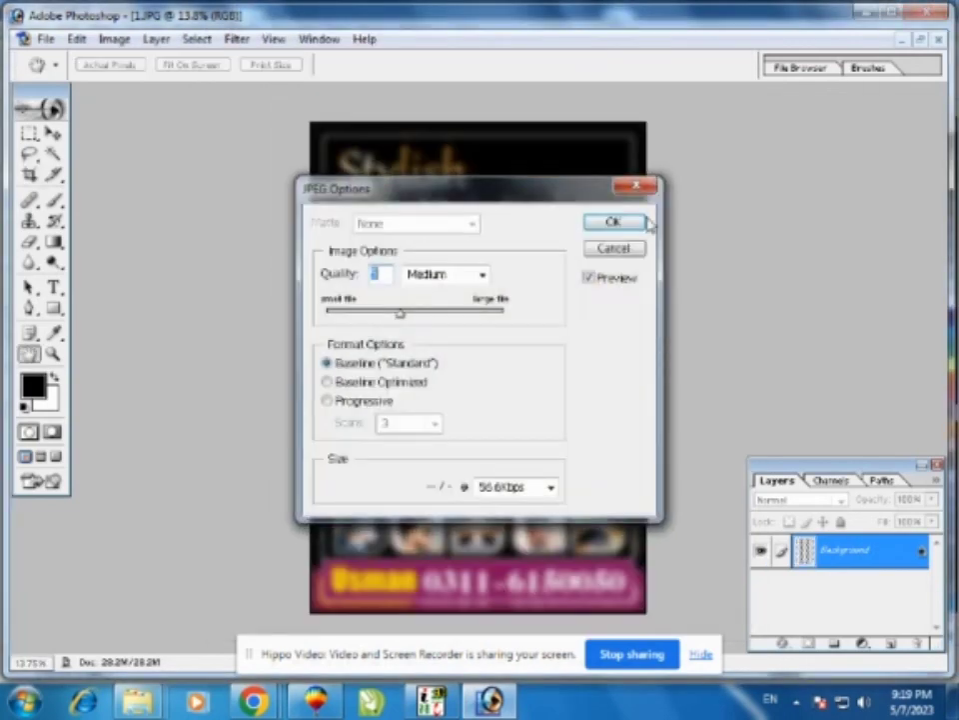
click(645, 221)
key(c)
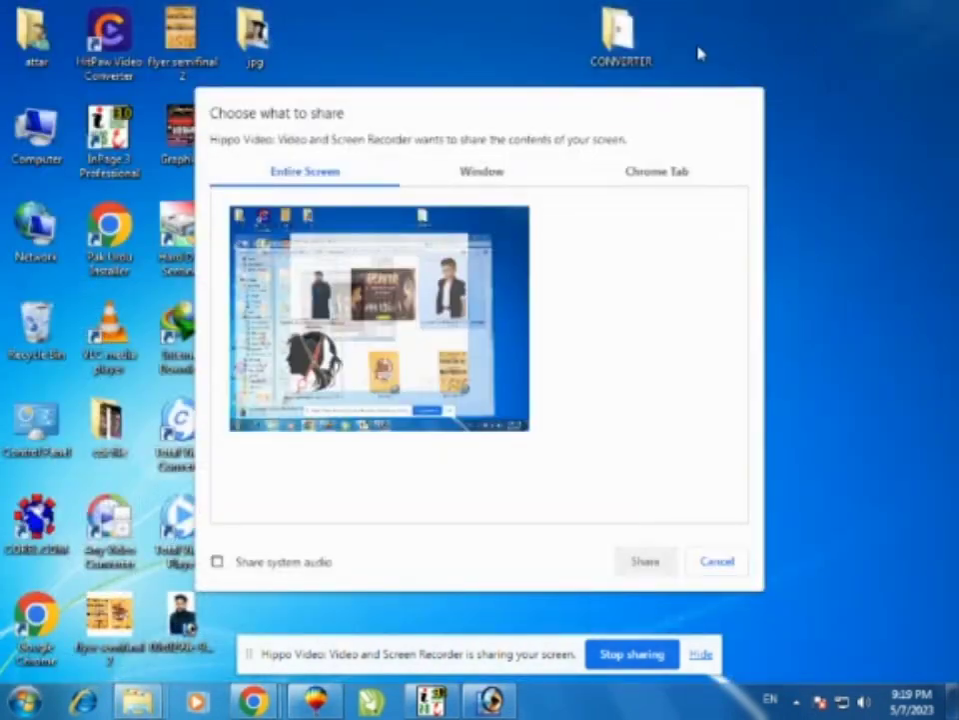
double_click(108, 425)
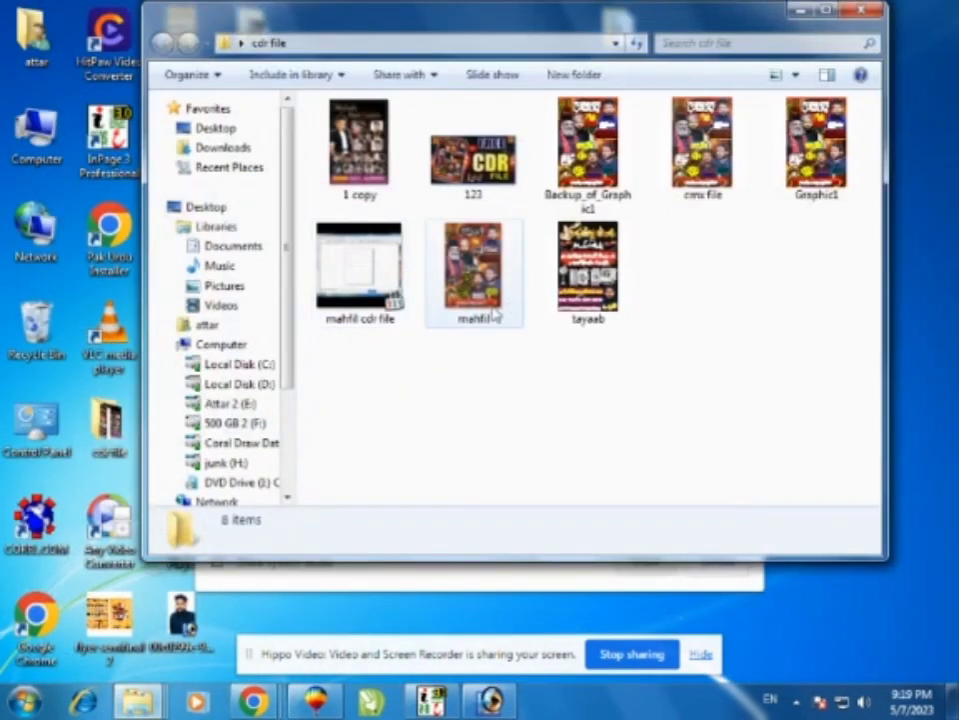
drag(360, 140, 161, 332)
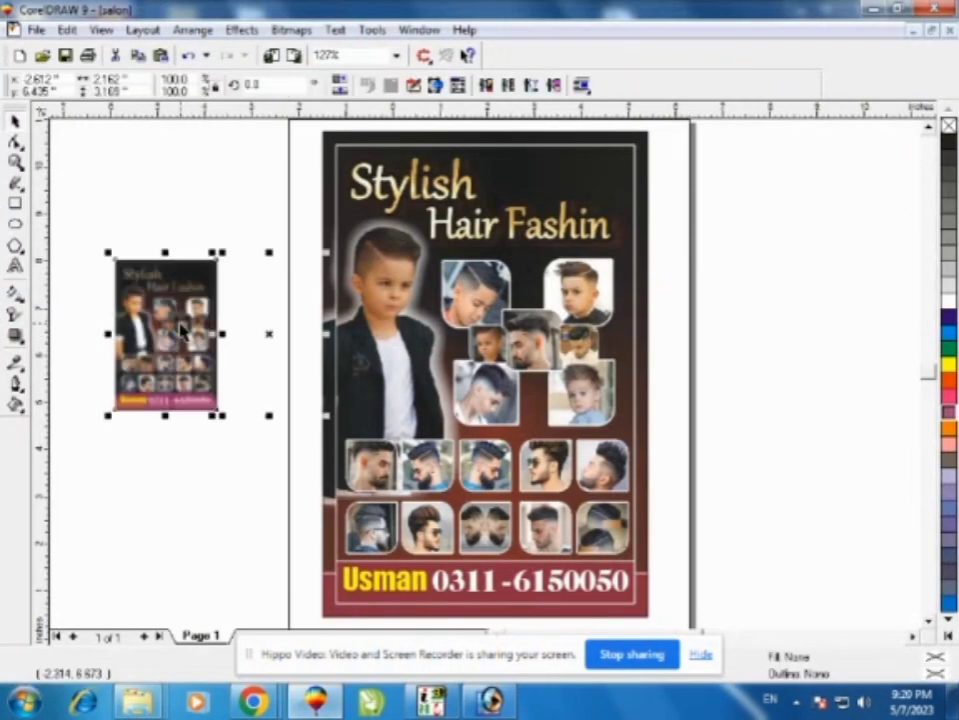
Move the blurred copy onto the poster and enlarge it to cover the page
key(Escape)
click(296, 302)
drag(297, 302, 614, 230)
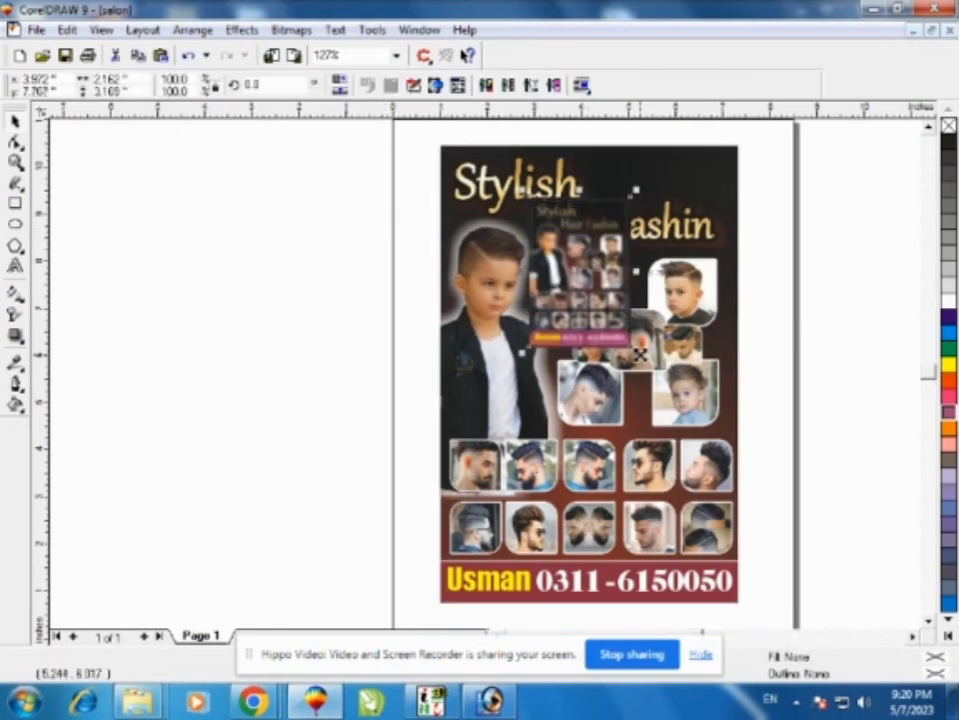
drag(645, 342, 691, 270)
key(F3)
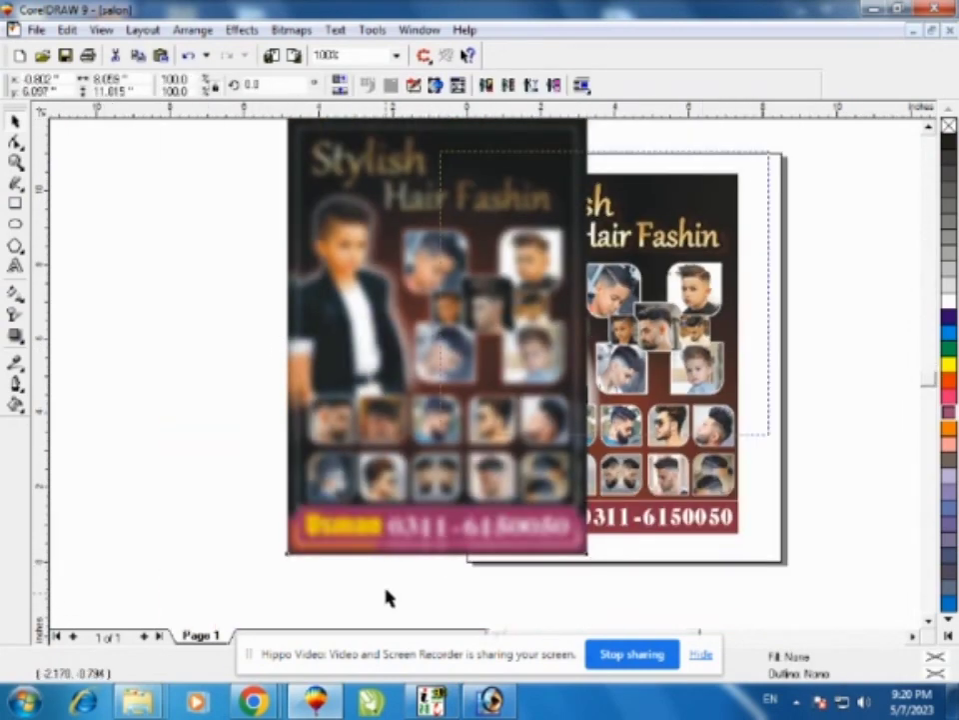
Centre the poster over the blurred copy and send the copy to the back
key(Tab)
shift+click(369, 189)
key(c)
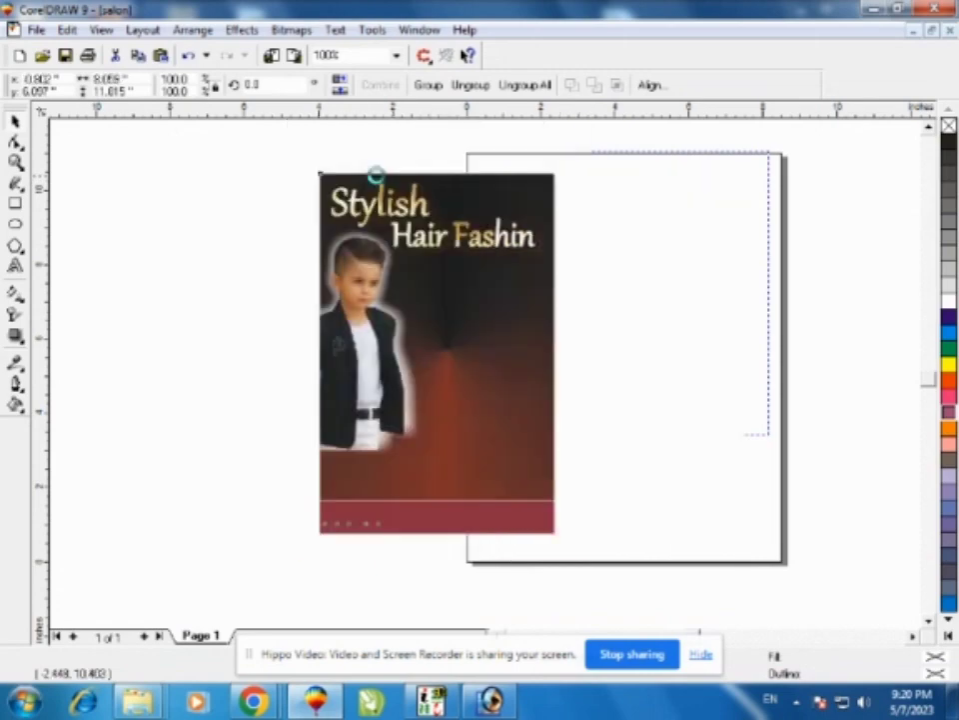
key(F4)
click(537, 275)
key(shift+Page_Down)
Scale the blurred copy up so its soft edges frame the poster
click(316, 120)
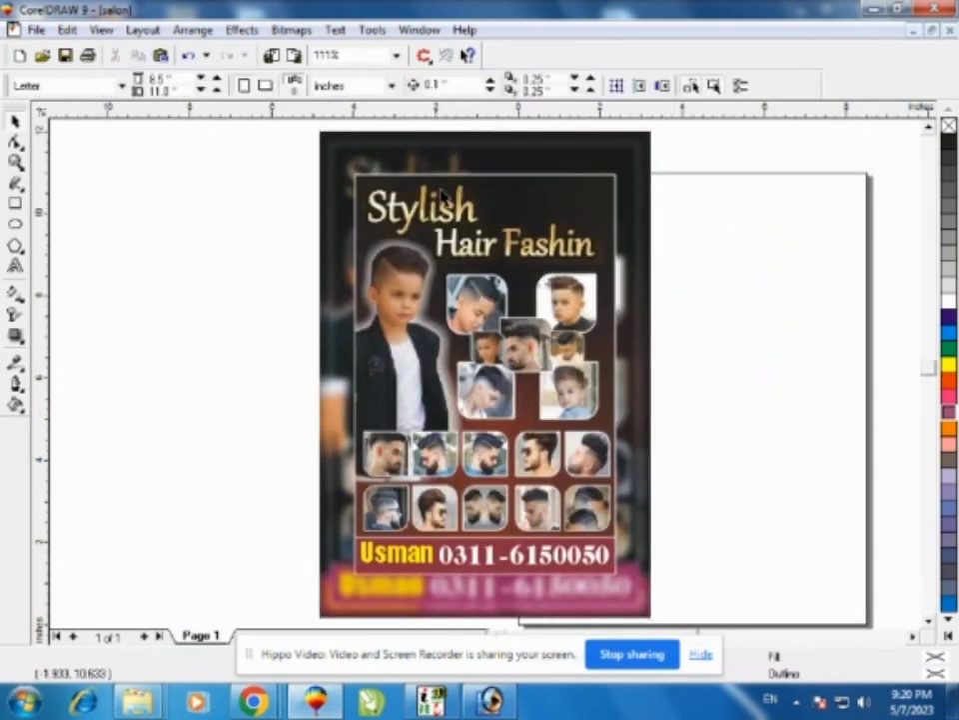
click(324, 136)
drag(314, 124, 336, 157)
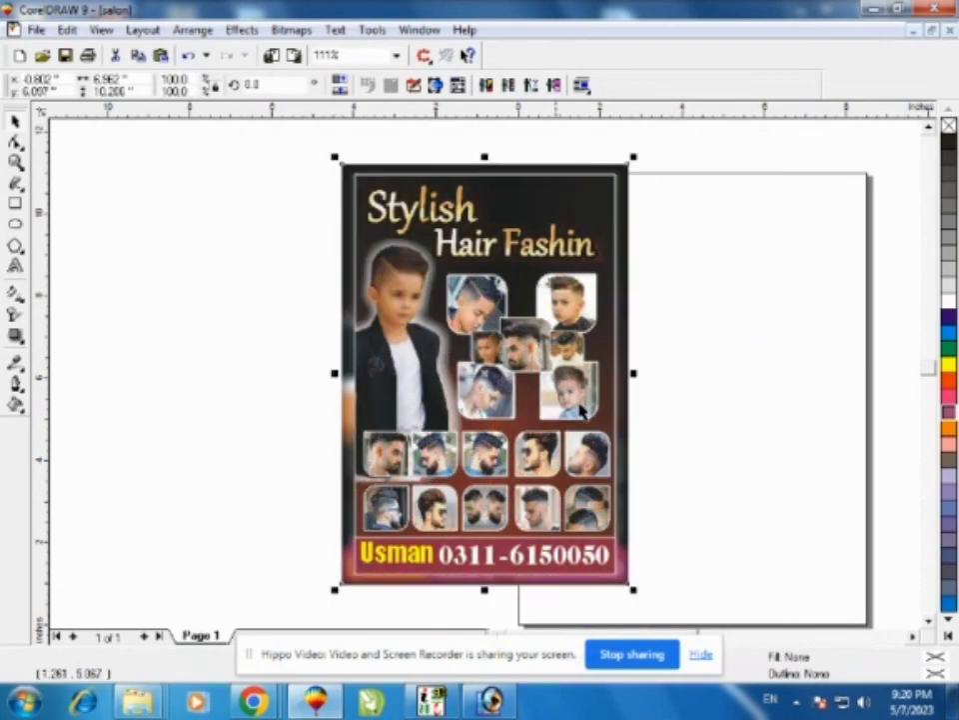
click(670, 375)
scroll(671, 374, down, 1)
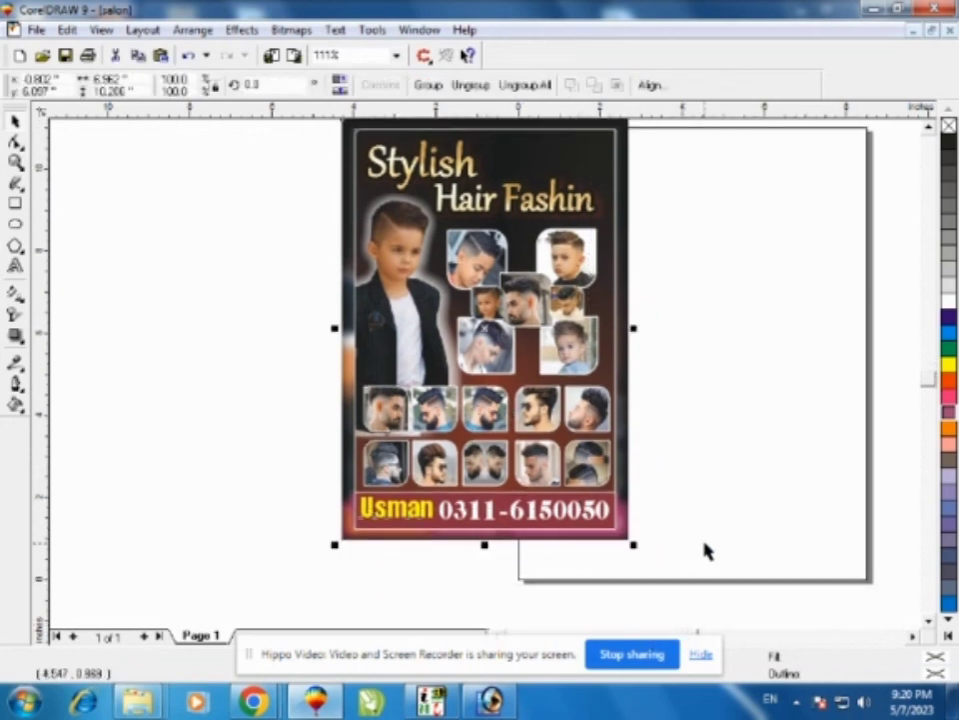
click(708, 550)
scroll(721, 518, up, 1)
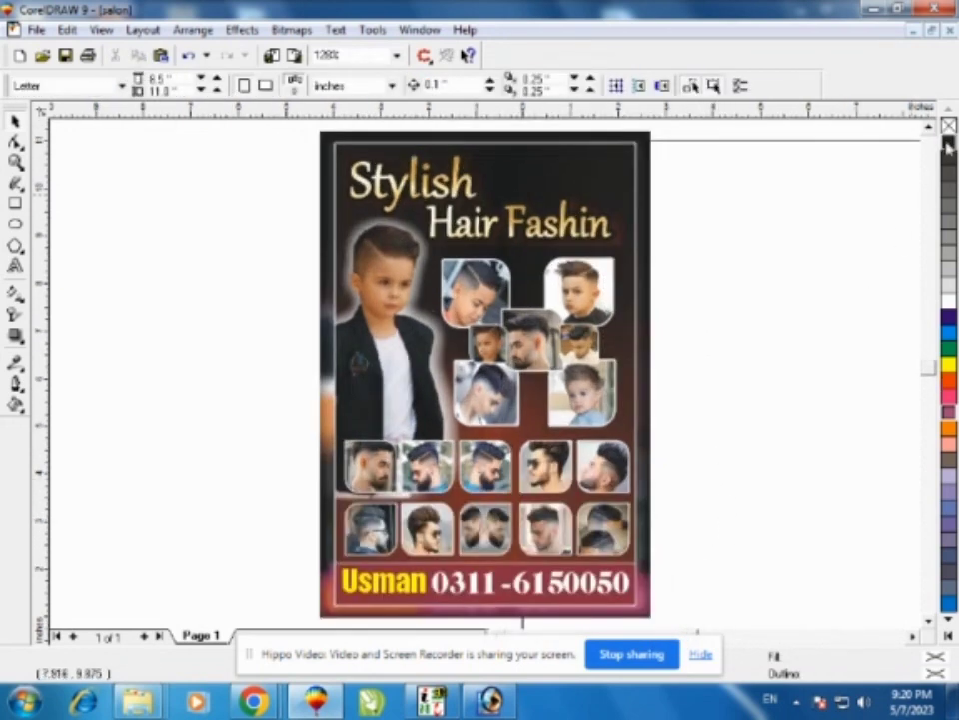
scroll(894, 124, up, 2)
Type the file-password note, move it above the poster, and correct its last word
click(15, 265)
click(92, 227)
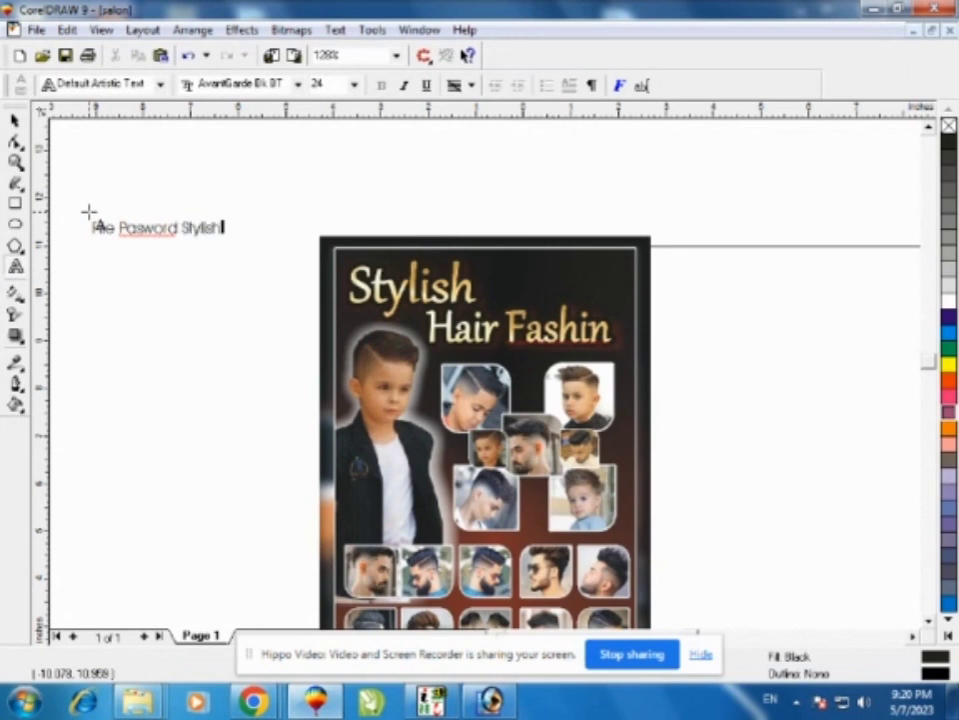
click(15, 120)
drag(118, 220, 457, 180)
click(15, 265)
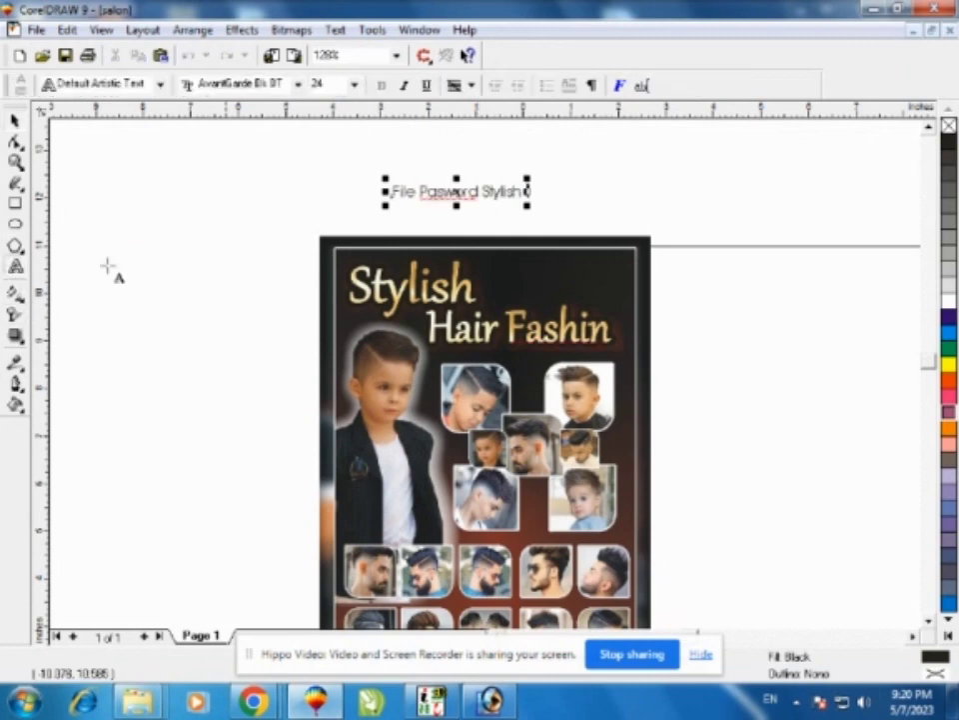
click(478, 192)
key(BackSpace)
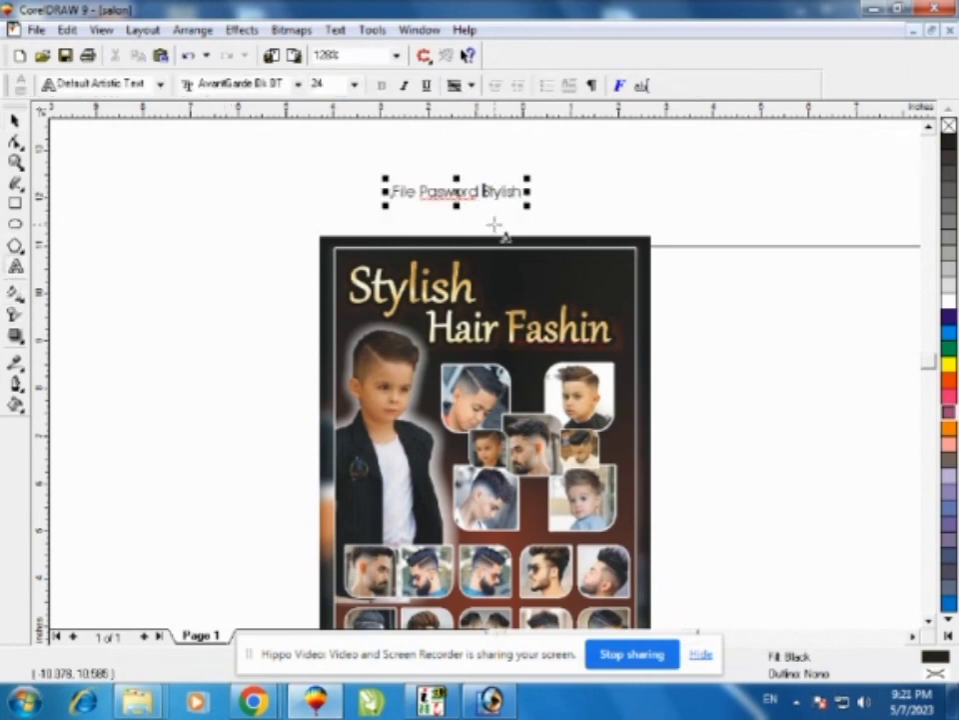
text(No 1)
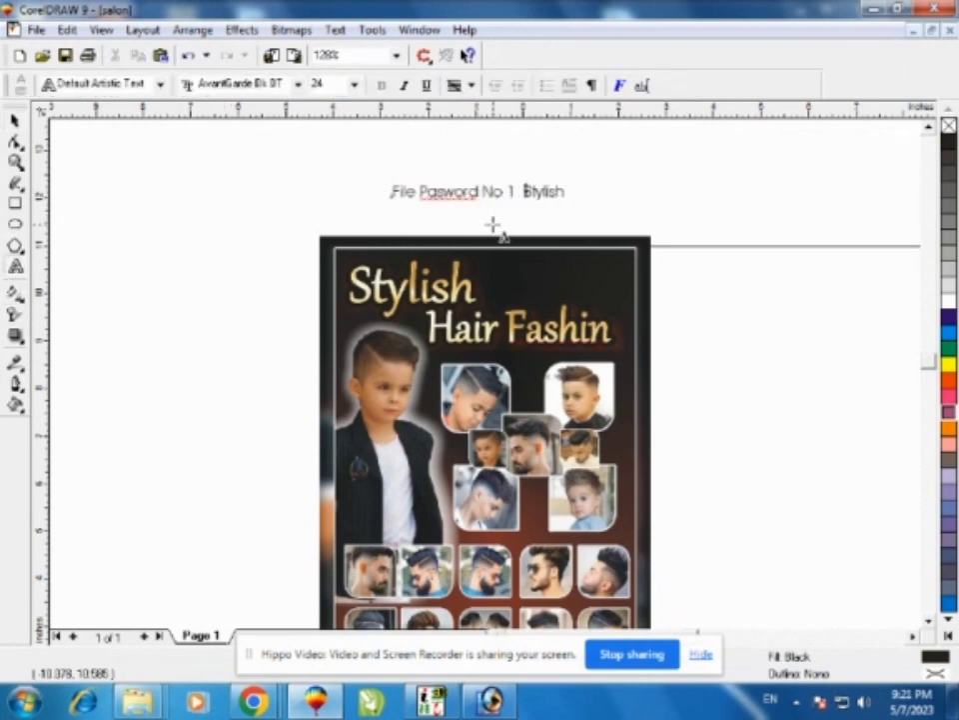
click(16, 118)
click(479, 192)
Set the note's font to Impact and scale it up to about 43 pt
click(539, 84)
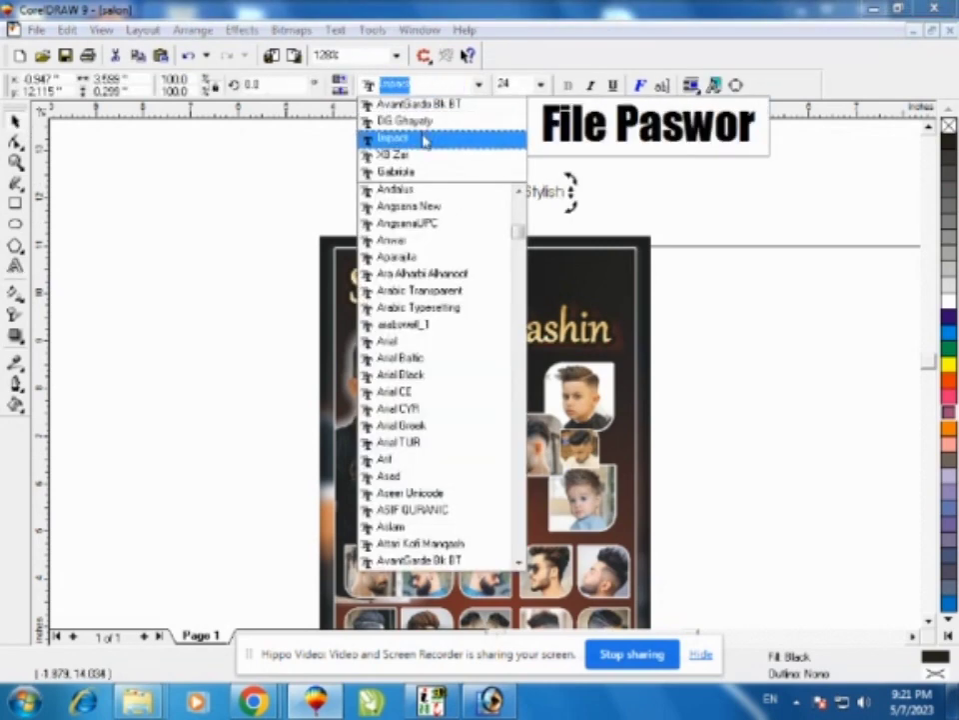
click(384, 138)
drag(477, 189, 564, 193)
click(677, 208)
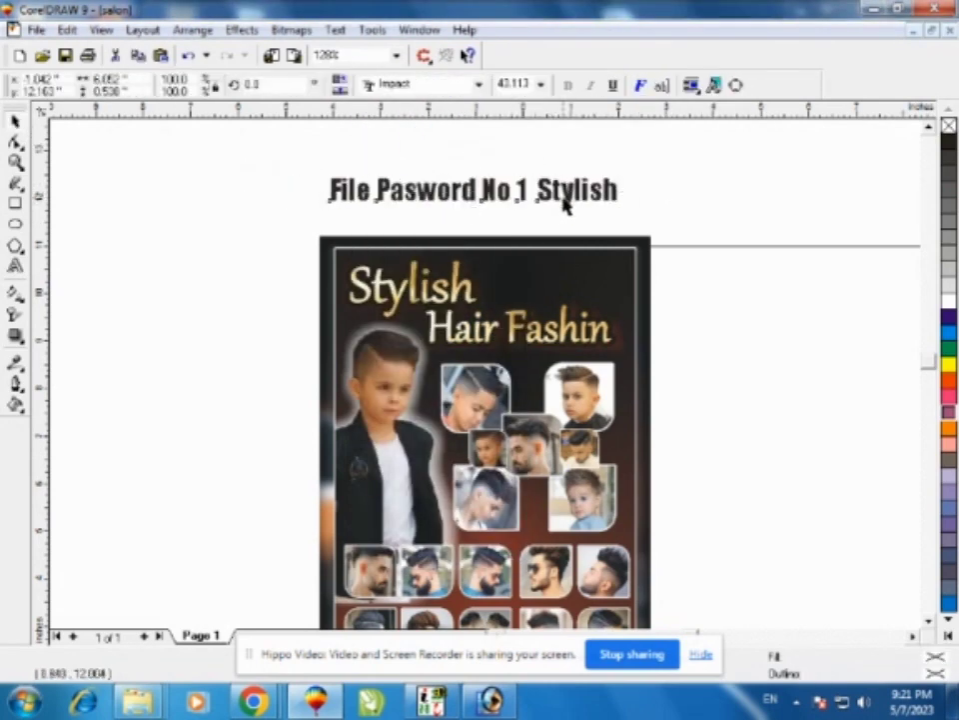
key(Delete)
scroll(418, 213, down, 2)
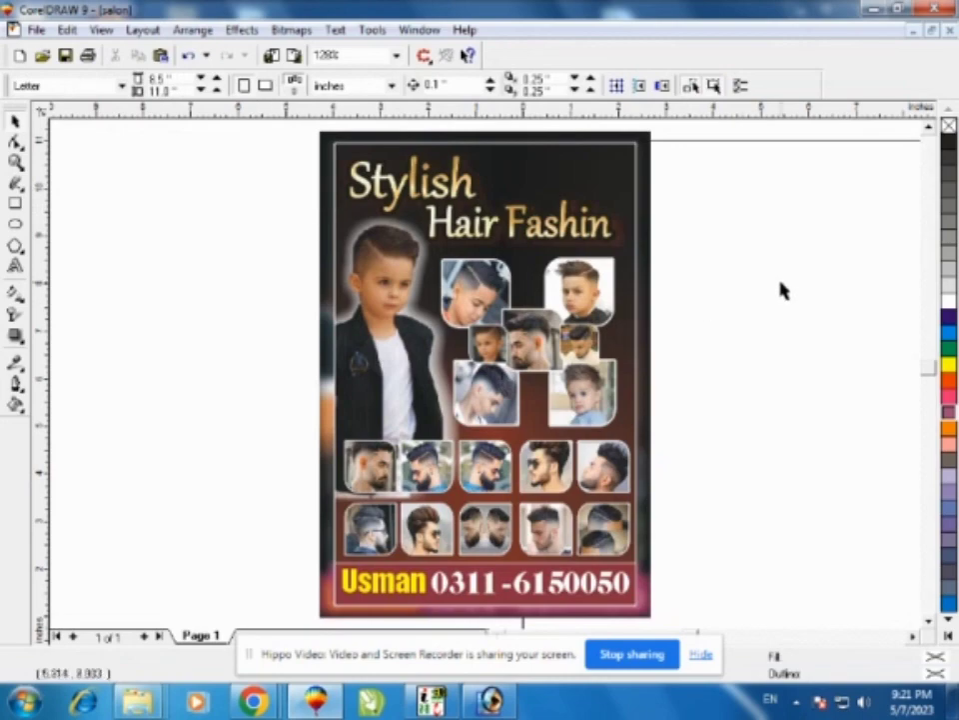
click(516, 228)
right_click(451, 190)
click(462, 216)
right_click(467, 189)
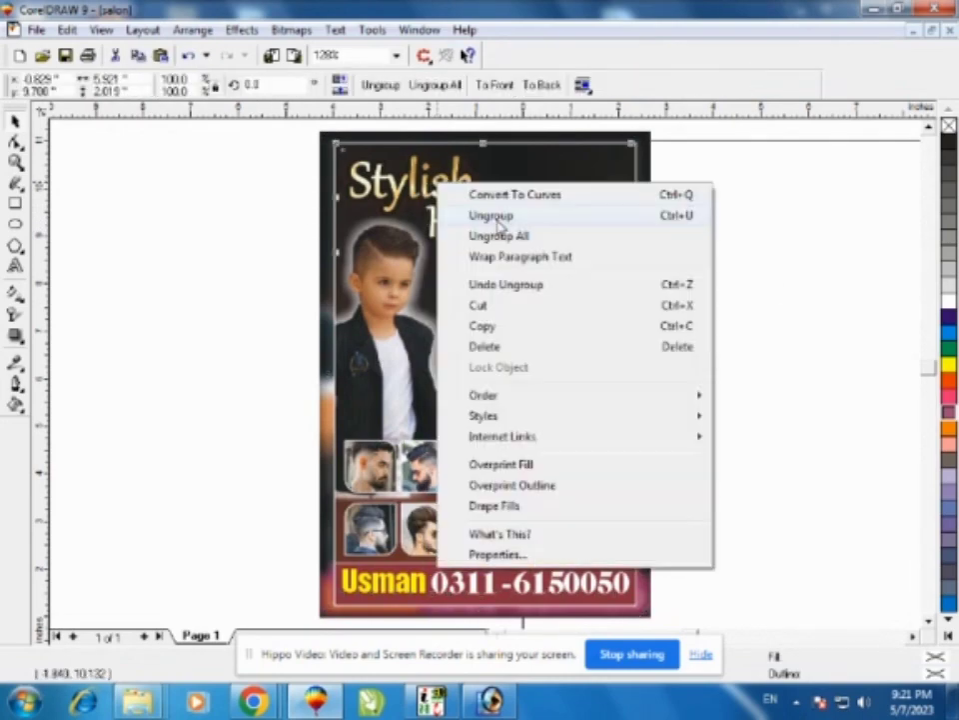
click(482, 215)
right_click(427, 187)
click(462, 216)
click(425, 190)
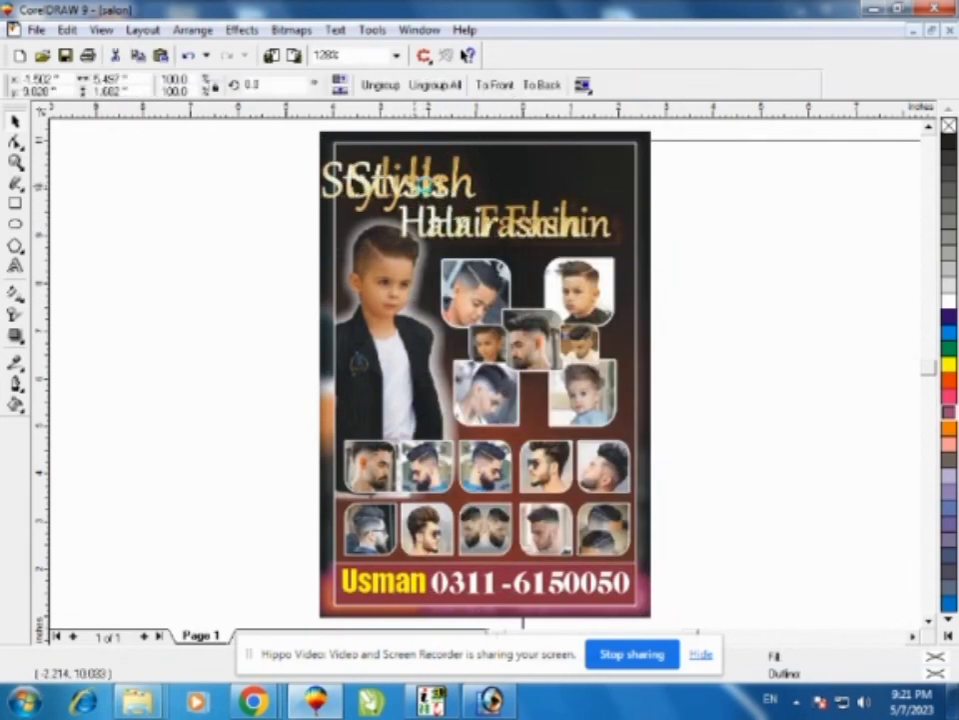
right_click(430, 187)
click(487, 218)
right_click(429, 190)
click(439, 221)
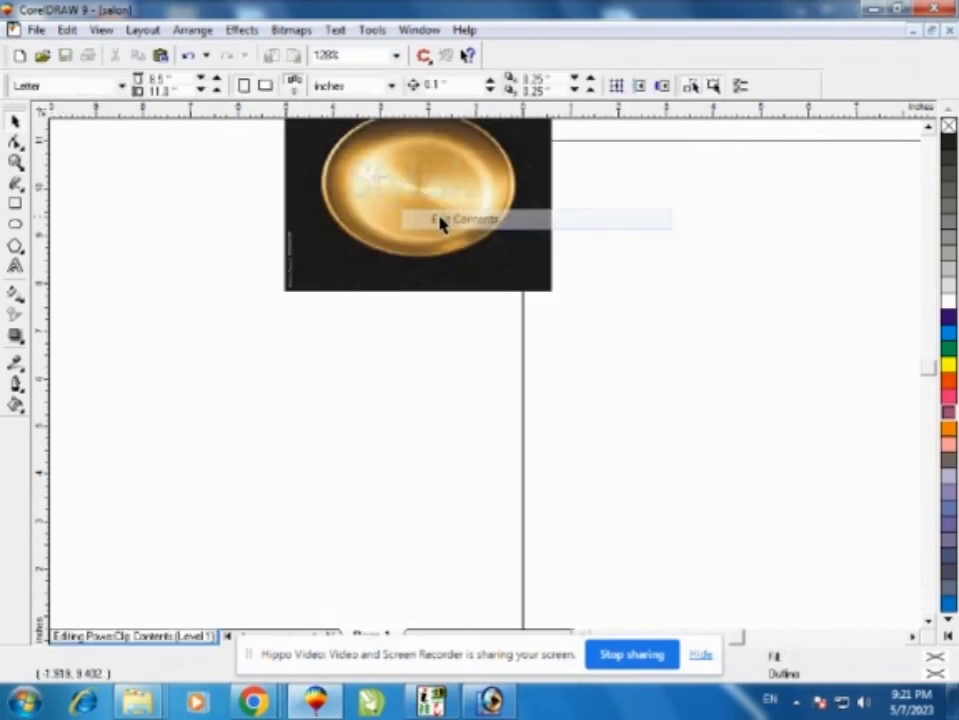
right_click(261, 253)
click(332, 276)
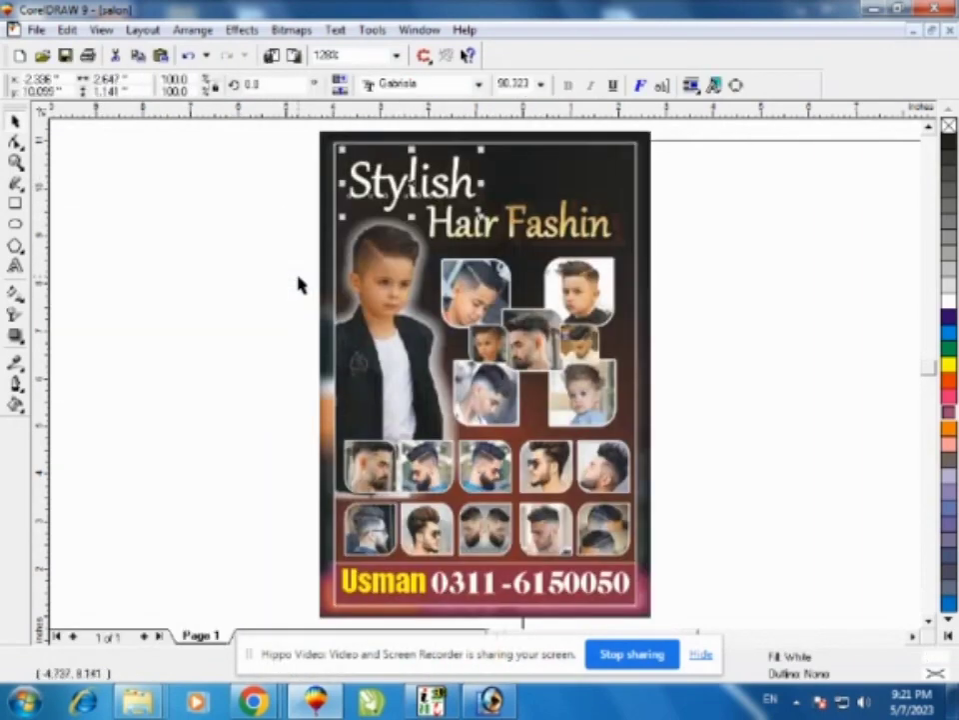
key(ctrl+z)
drag(290, 289, 435, 203)
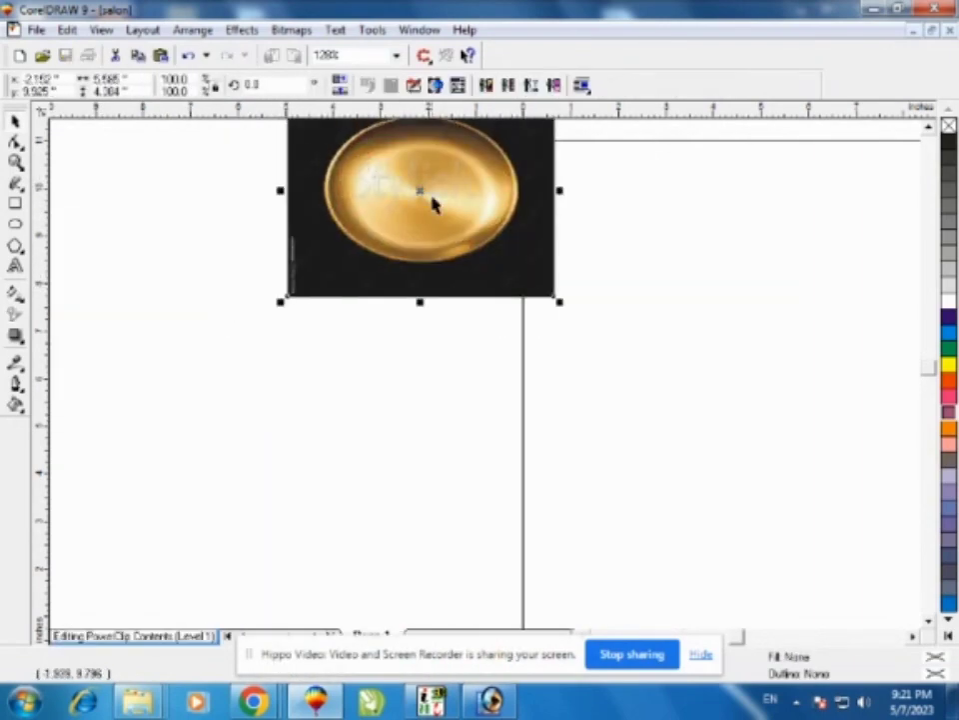
right_click(435, 203)
click(442, 202)
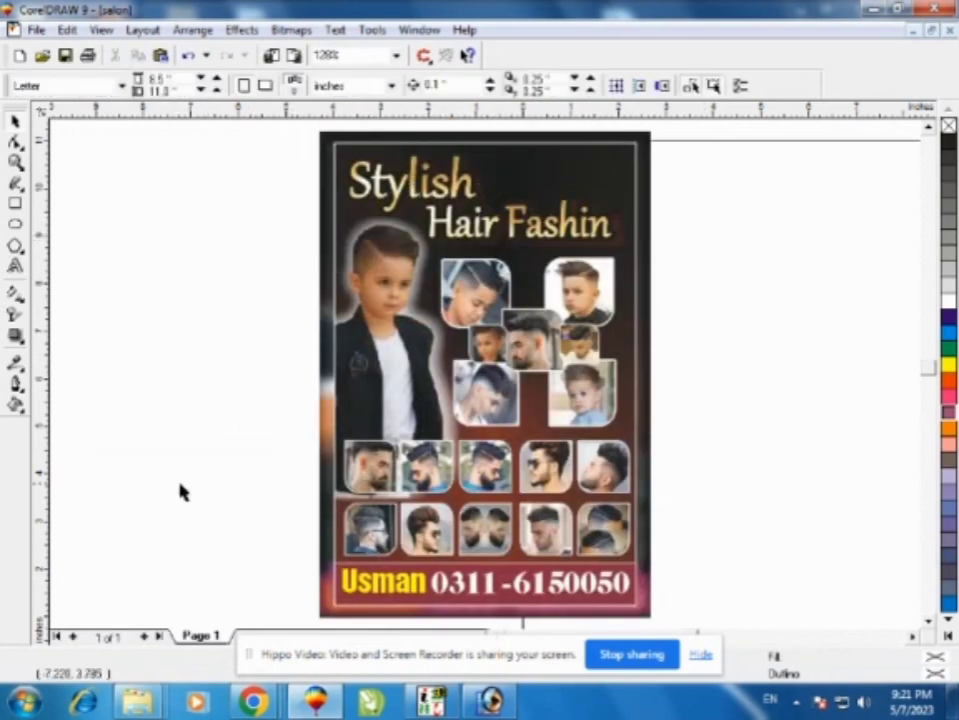
click(605, 163)
click(724, 163)
right_click(413, 228)
click(454, 259)
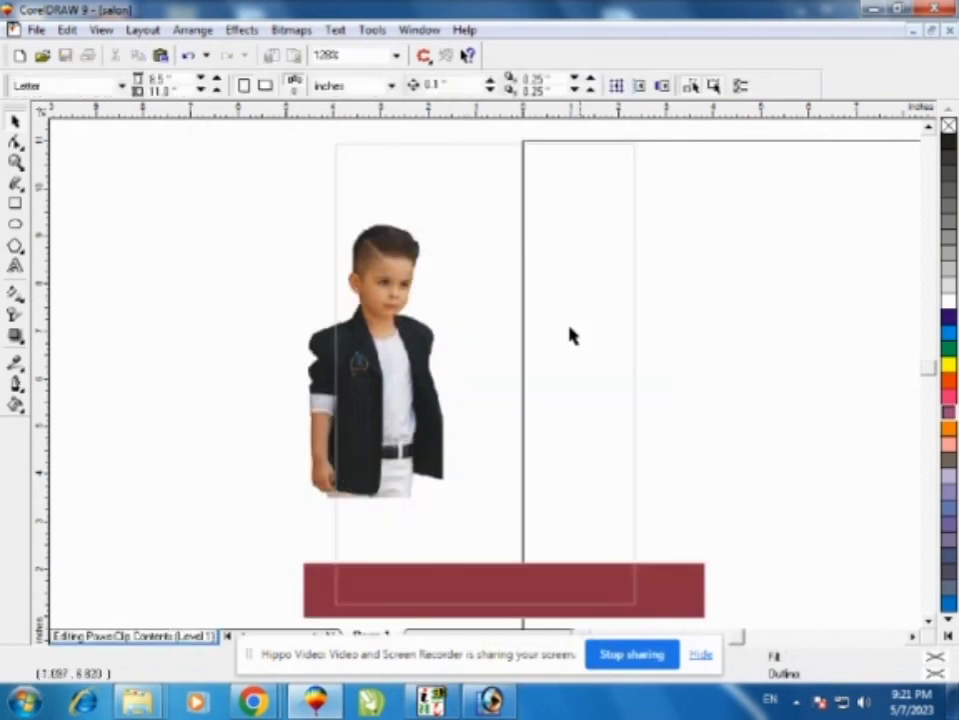
ctrl+click(702, 285)
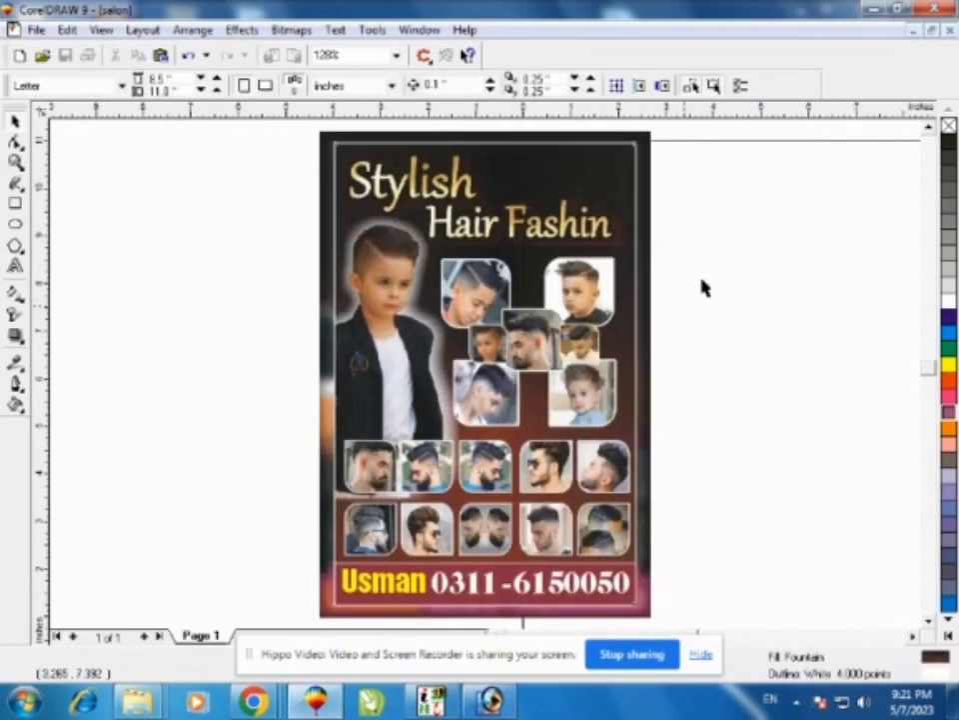
click(619, 352)
Rotate the conical maroon-to-black background fill to about 108° and set its midpoint to 40
click(15, 337)
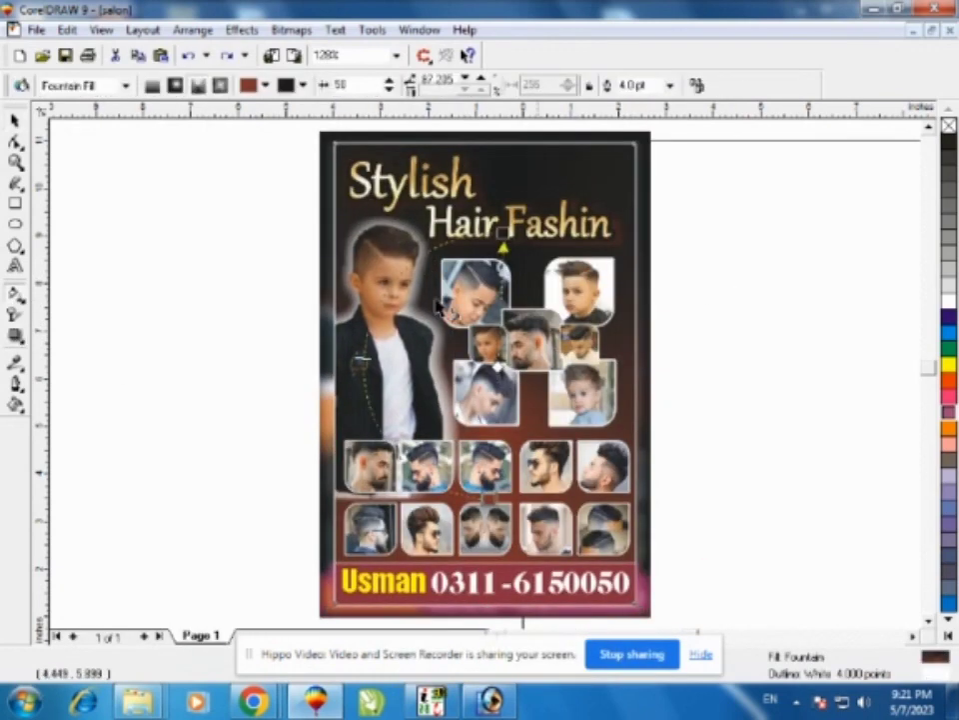
drag(497, 230, 447, 215)
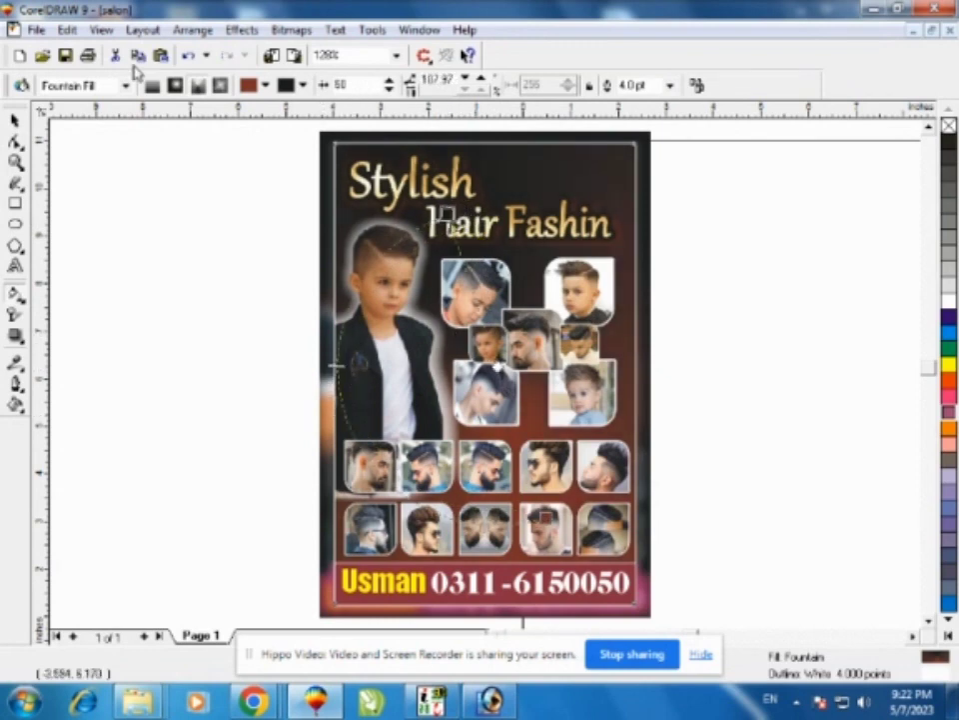
click(15, 403)
click(77, 414)
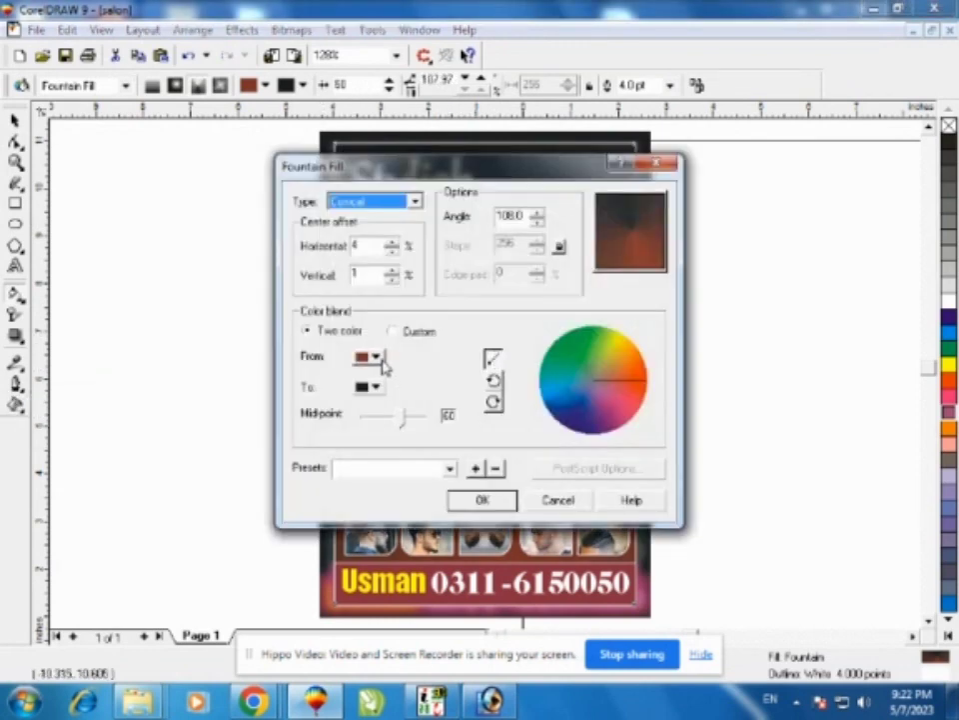
click(377, 358)
click(375, 357)
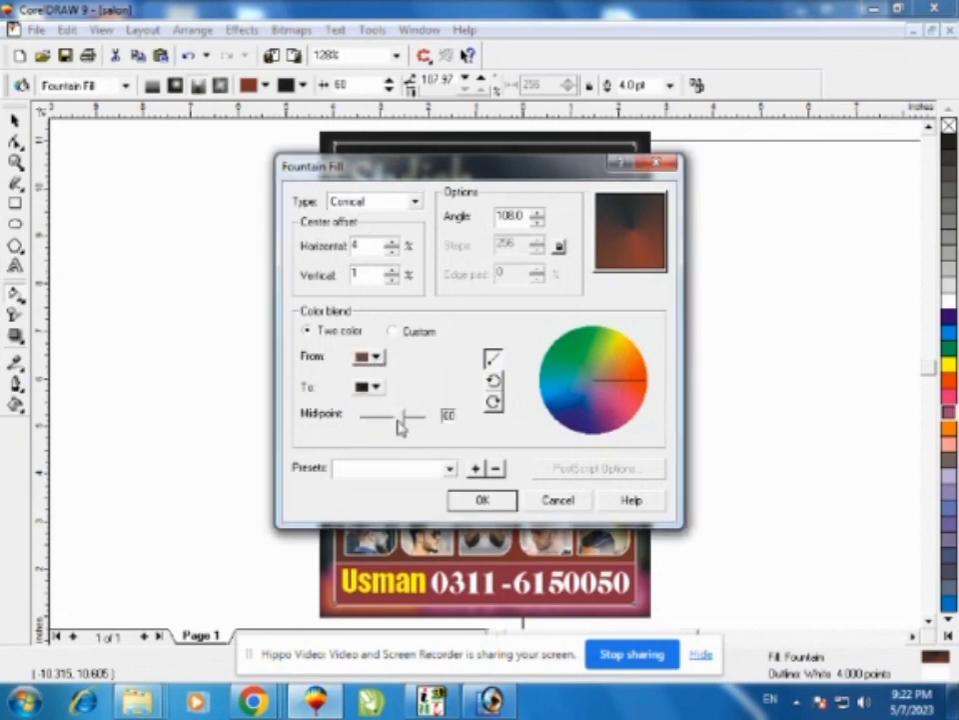
drag(398, 426, 389, 428)
key(Return)
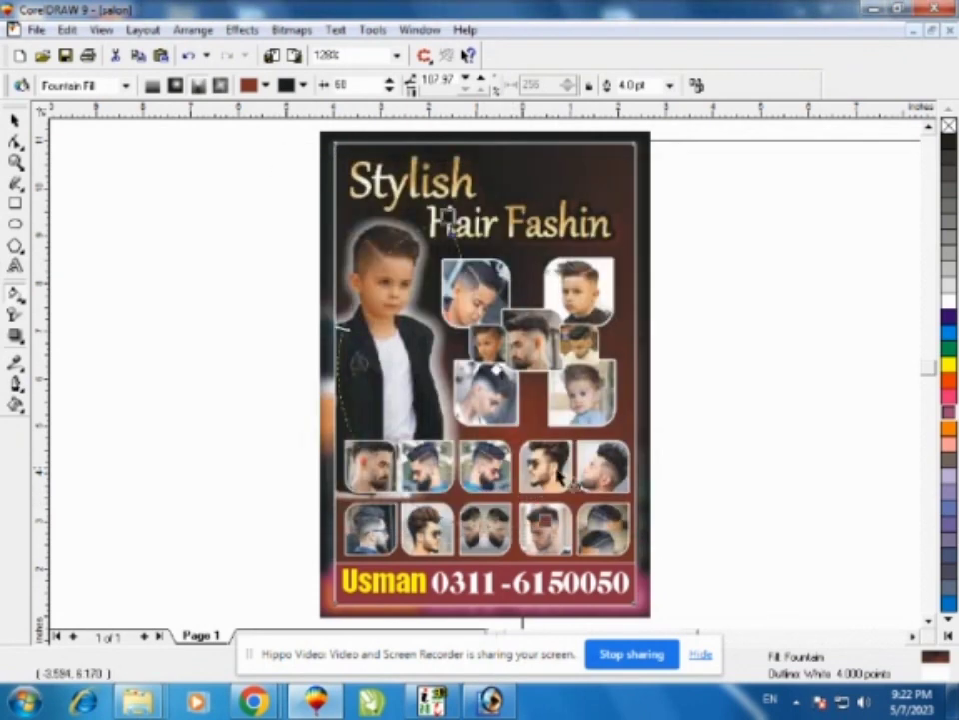
click(236, 206)
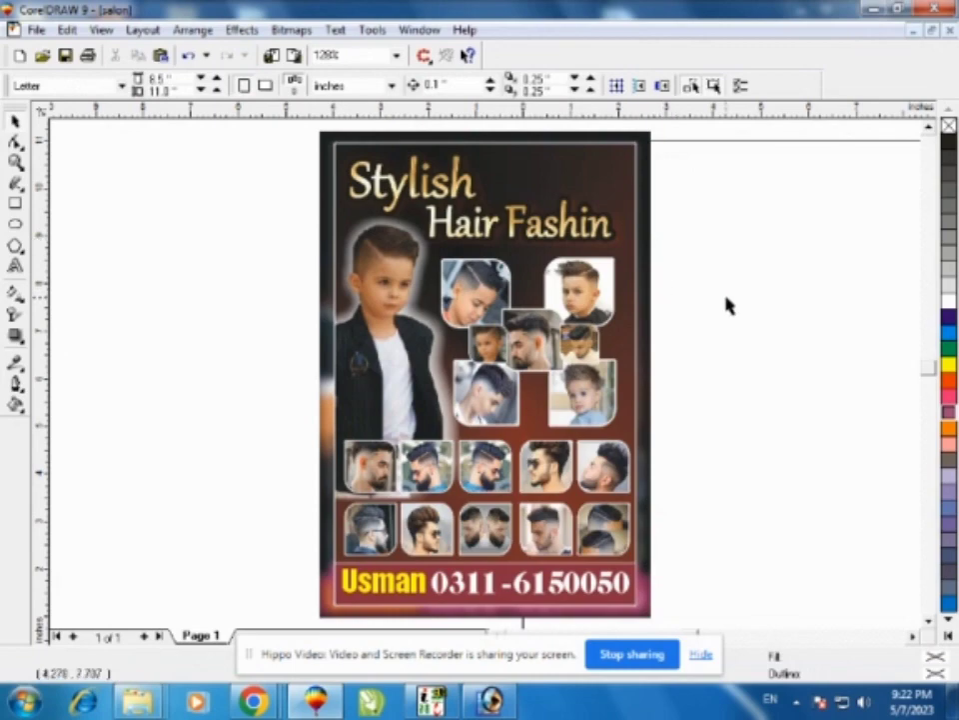